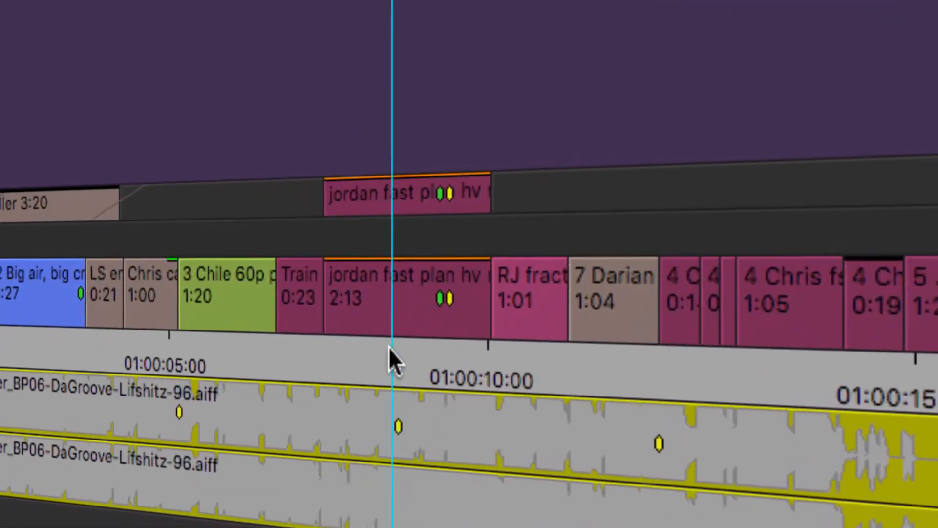
# Step: Park the playhead inside the "jordan fast plan hv rock" clip, a little after 01:00:08:00
pyautogui.click(390, 347)
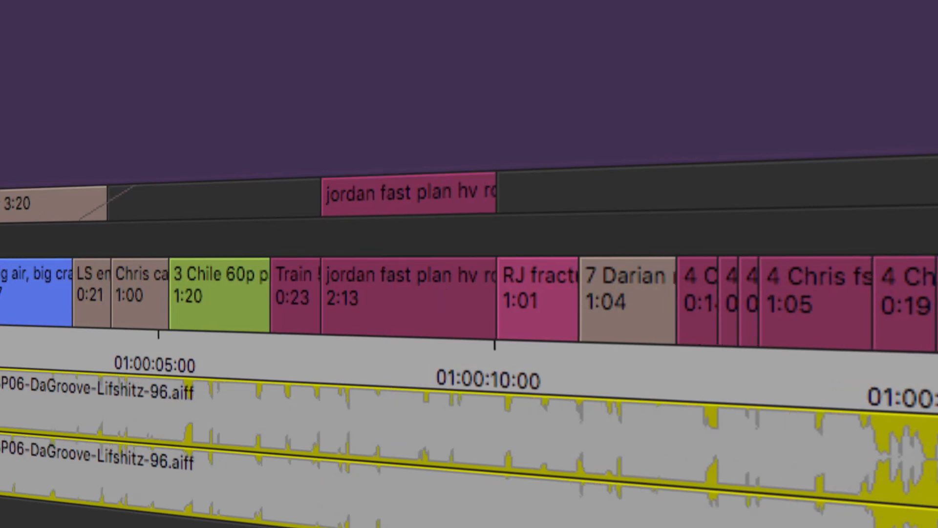
pyautogui.press('=')
pyautogui.press('=')
pyautogui.press('=')
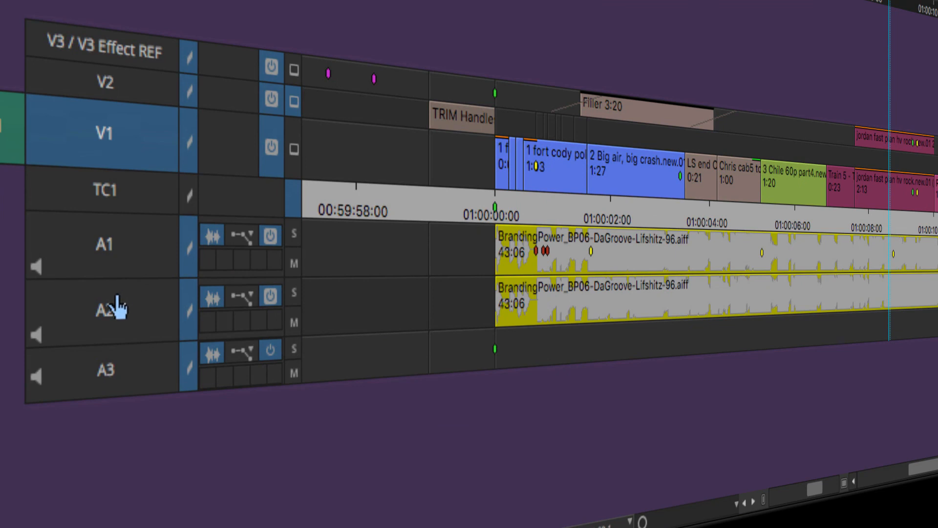
# Step: Make audio track A1 taller and enlarge its waveform, with A1 selected and V1 deselected
pyautogui.moveTo(129, 280); pyautogui.dragTo(131, 318)
pyautogui.moveTo(891, 215); pyautogui.dragTo(878, 216)
pyautogui.click(97, 251)
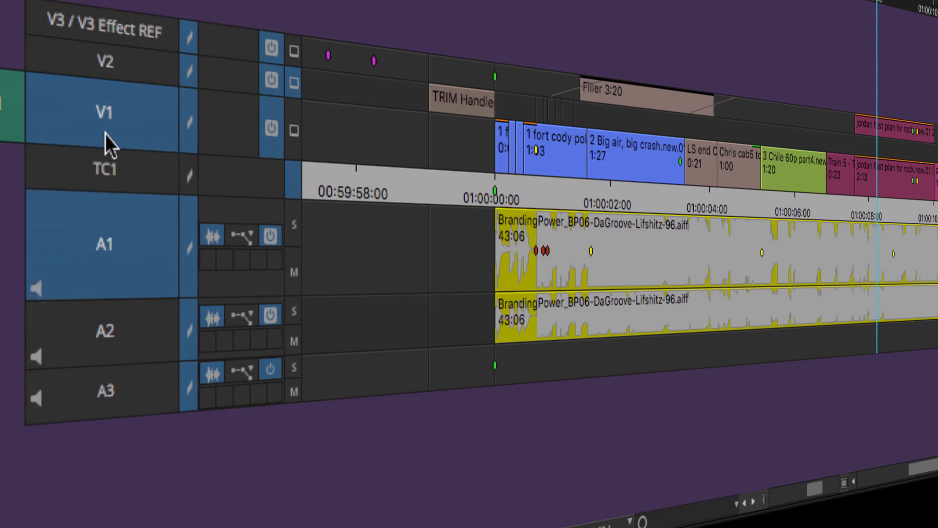
pyautogui.click(116, 115)
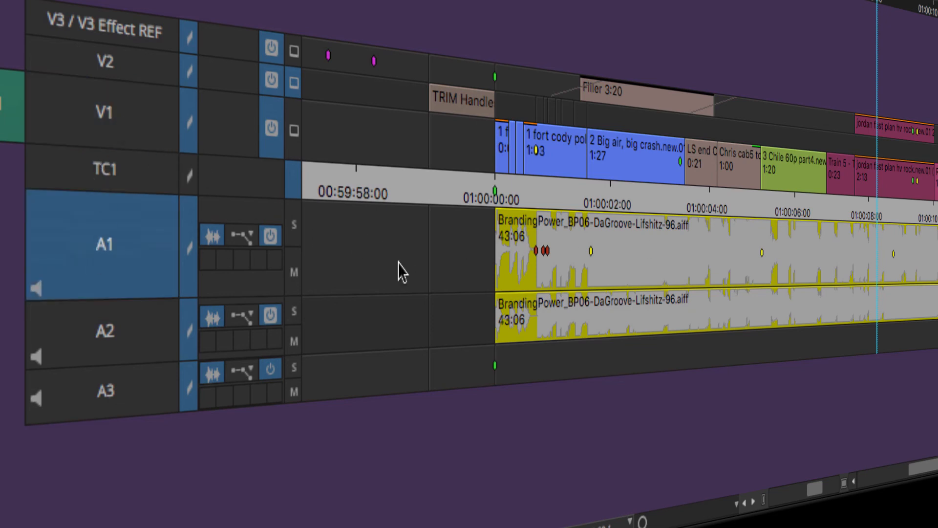
pyautogui.click(7, 107)
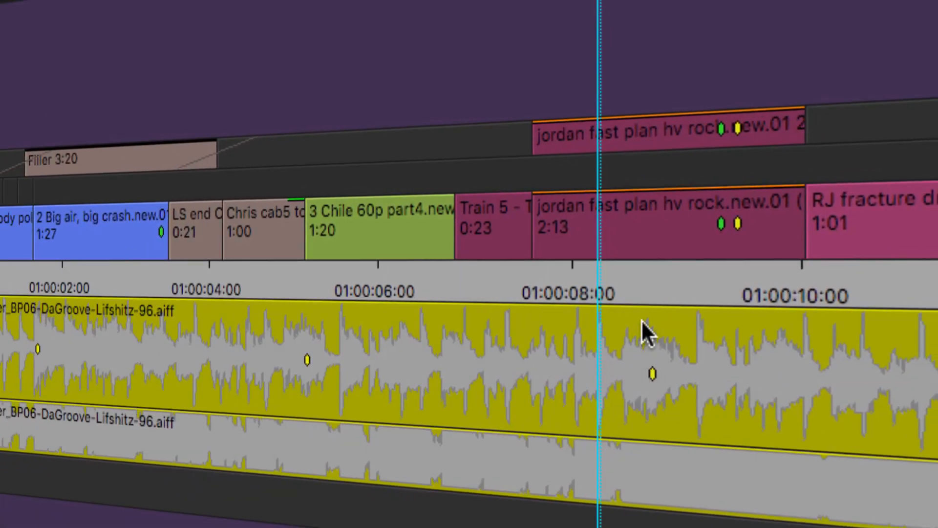
# Step: Move the "jordan fast plan hv rock" clip from V1 up to V2 and shift it earlier toward the yellow music marker
pyautogui.moveTo(657, 370); pyautogui.dragTo(633, 361)
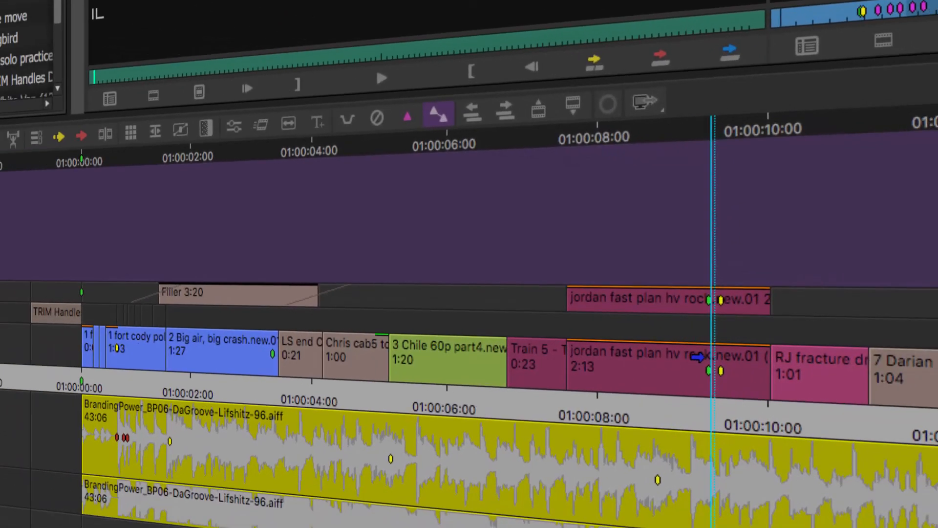
pyautogui.click(698, 358)
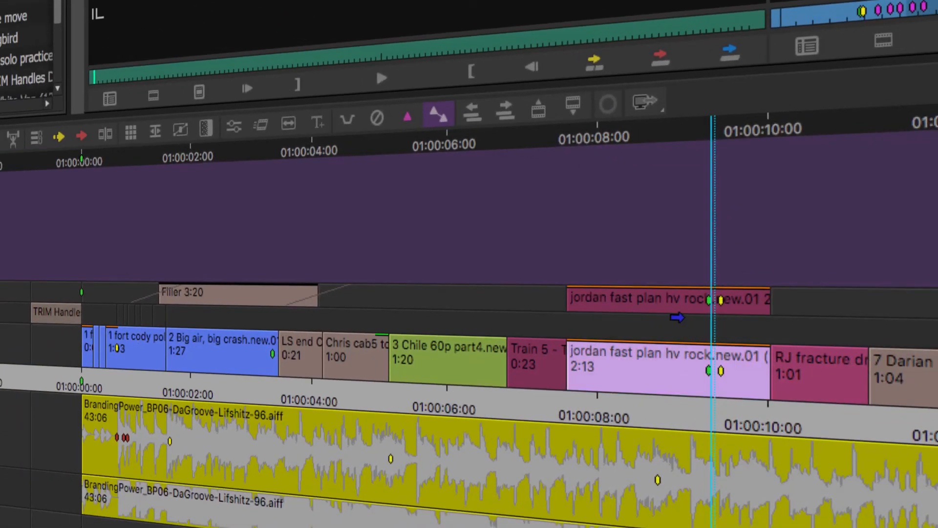
pyautogui.moveTo(677, 318); pyautogui.dragTo(639, 324)
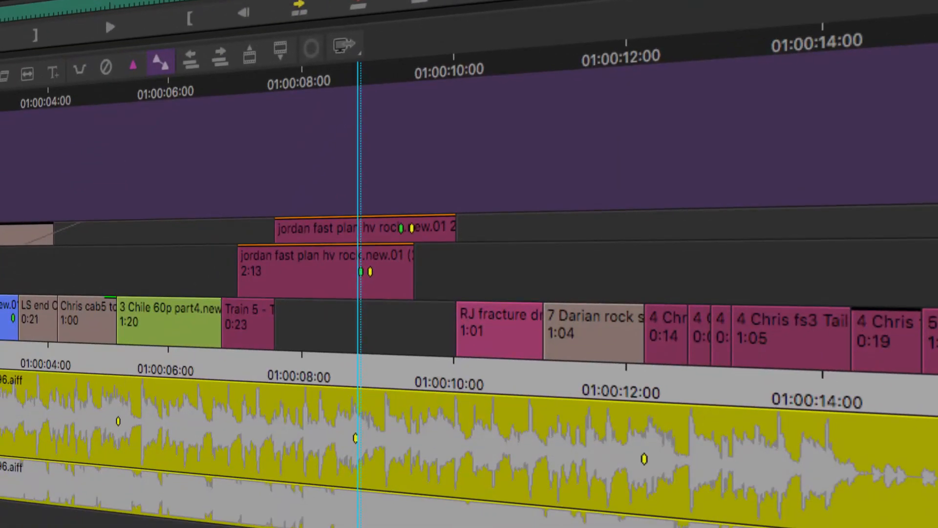
pyautogui.moveTo(328, 282); pyautogui.dragTo(309, 283)
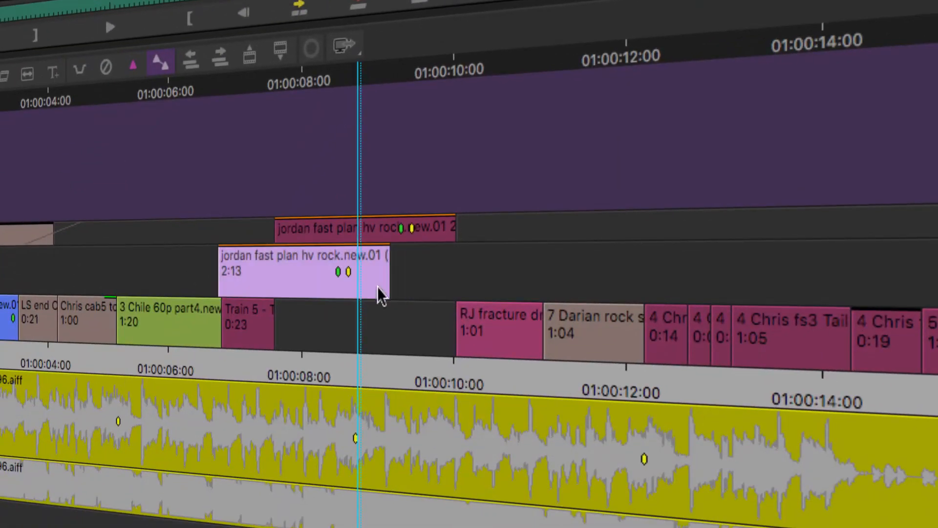
# Step: Extend the moved clip's tail toward the "RJ fracture" clip and trim its head to the end of the "Train 5" clip
pyautogui.moveTo(382, 238); pyautogui.dragTo(415, 314)
pyautogui.moveTo(453, 273); pyautogui.dragTo(454, 286)
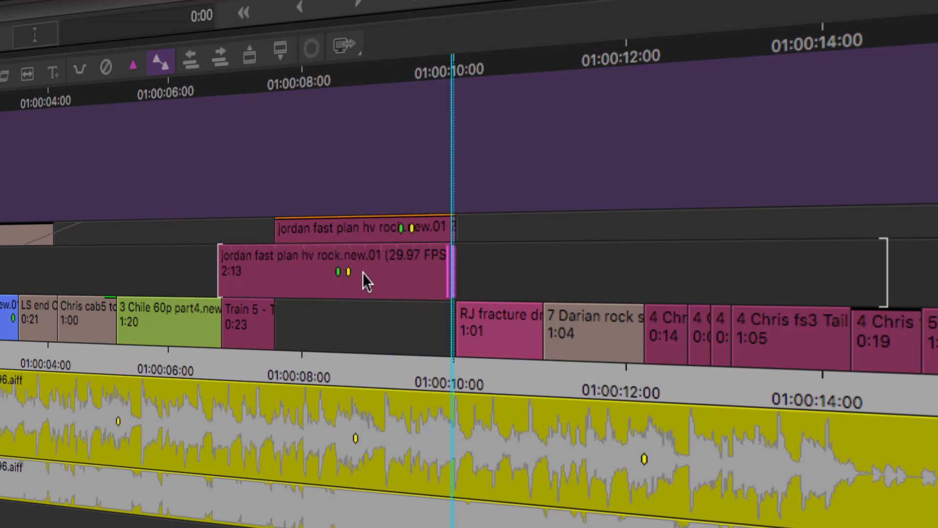
pyautogui.moveTo(211, 221)
pyautogui.mouseDown()
pyautogui.moveTo(245, 304)
pyautogui.moveTo(230, 281)
pyautogui.moveTo(277, 286)
pyautogui.mouseUp()
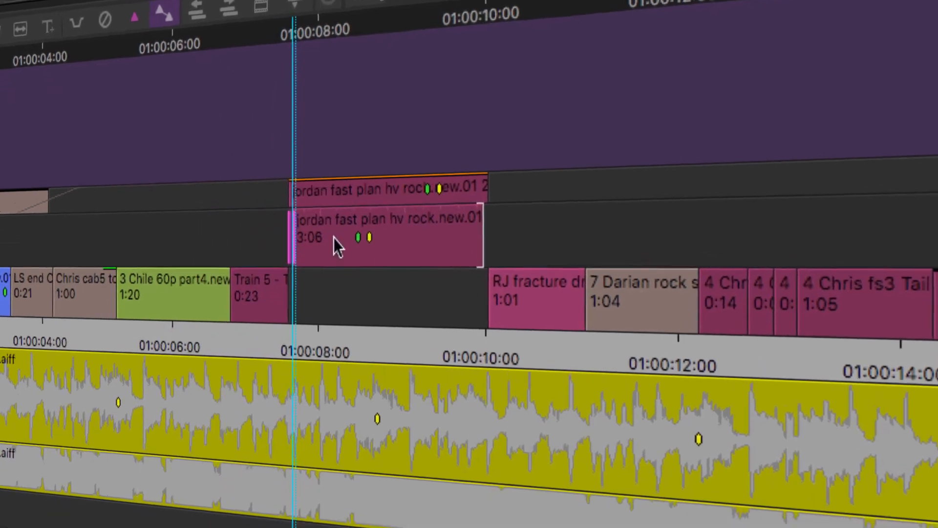
pyautogui.moveTo(333, 238); pyautogui.dragTo(356, 274)
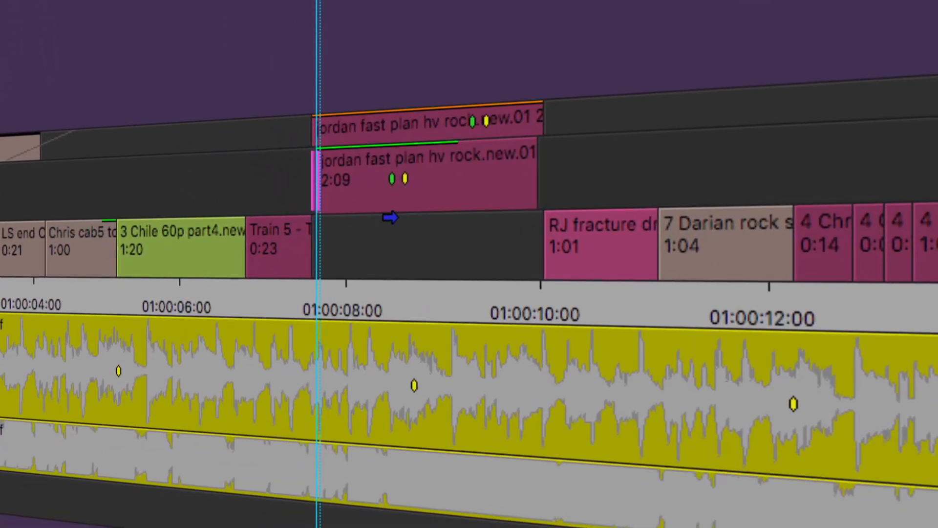
pyautogui.press('Escape')
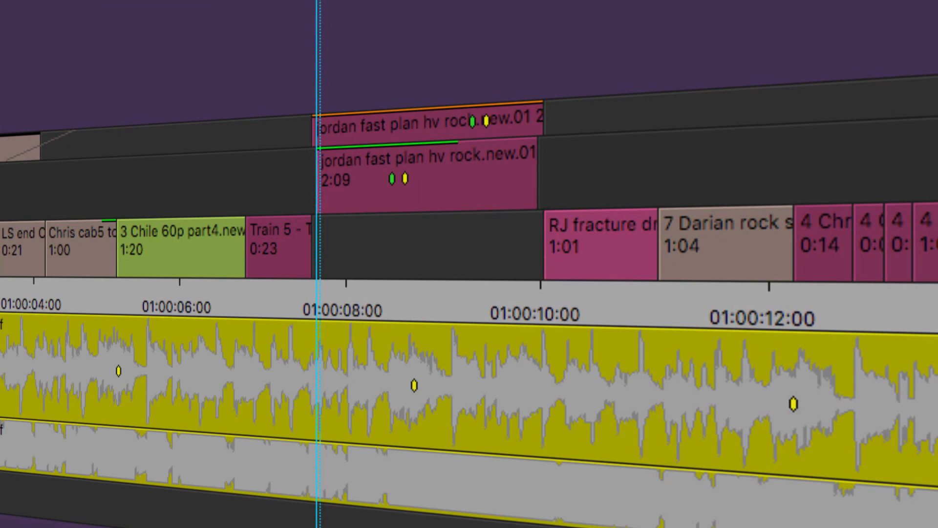
# Step: Nudge the moved clip on V2, and undo its move and trims
pyautogui.press('1')
pyautogui.press('Right')
pyautogui.press('Right')
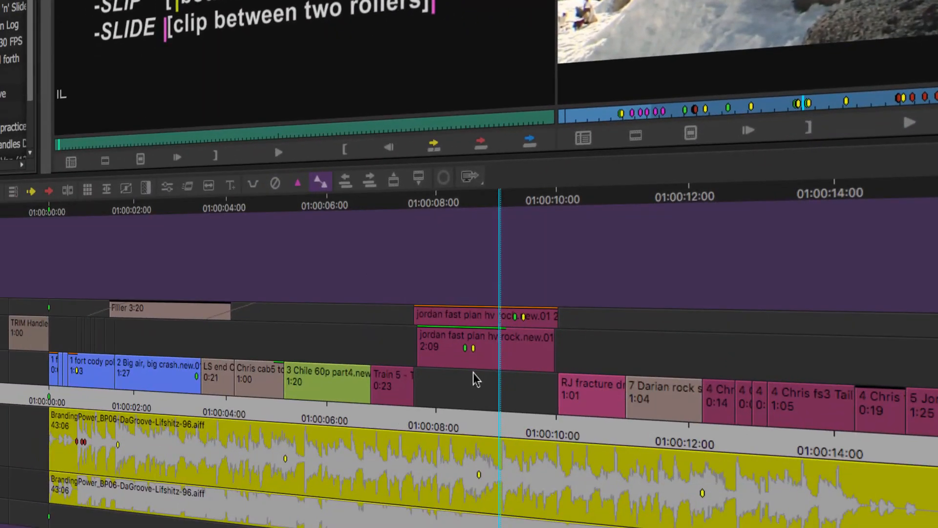
pyautogui.press('super+z')
pyautogui.press('super+z')
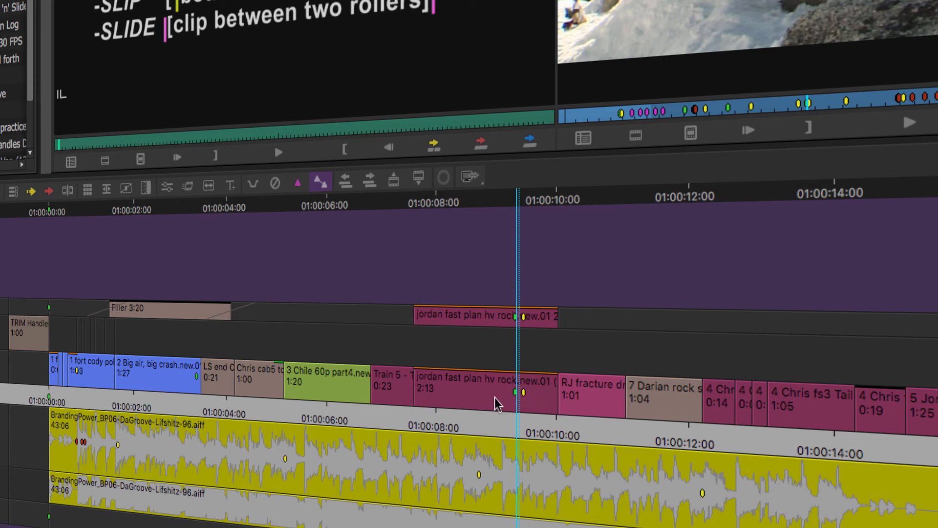
# Step: Set trim rollers at the head of the "jordan fast plan hv rock" clip, switch them to slip rollers, and leave trim mode
pyautogui.moveTo(489, 404)
pyautogui.mouseDown()
pyautogui.moveTo(441, 418)
pyautogui.moveTo(492, 416)
pyautogui.moveTo(409, 419)
pyautogui.moveTo(484, 417)
pyautogui.mouseUp()
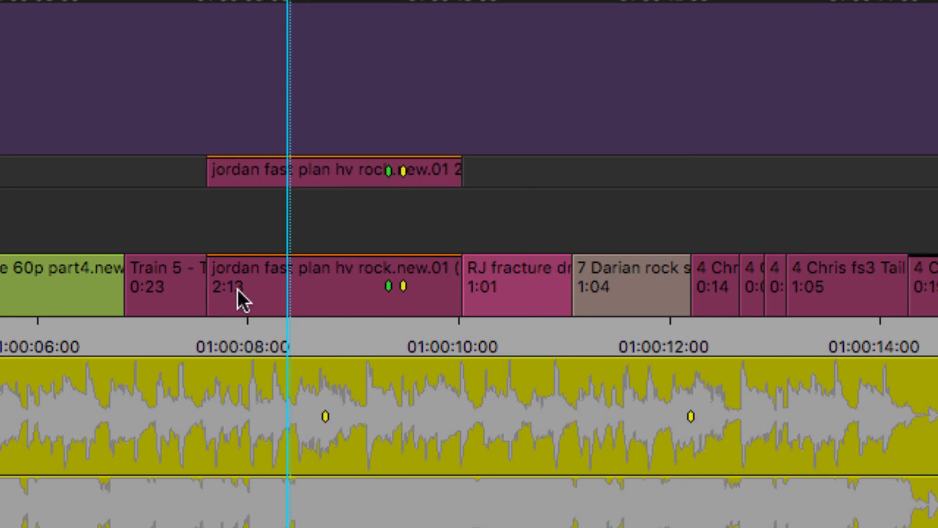
pyautogui.moveTo(178, 226); pyautogui.dragTo(230, 373)
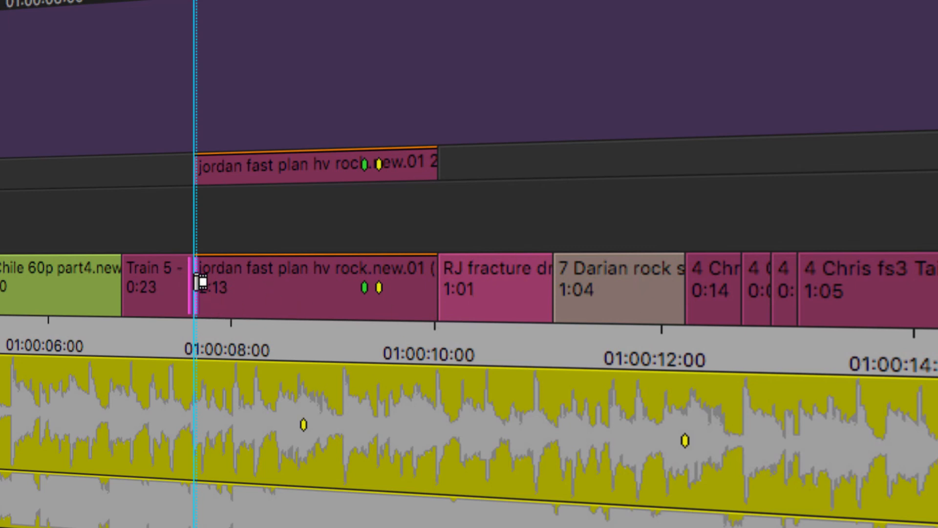
pyautogui.doubleClick(198, 282)
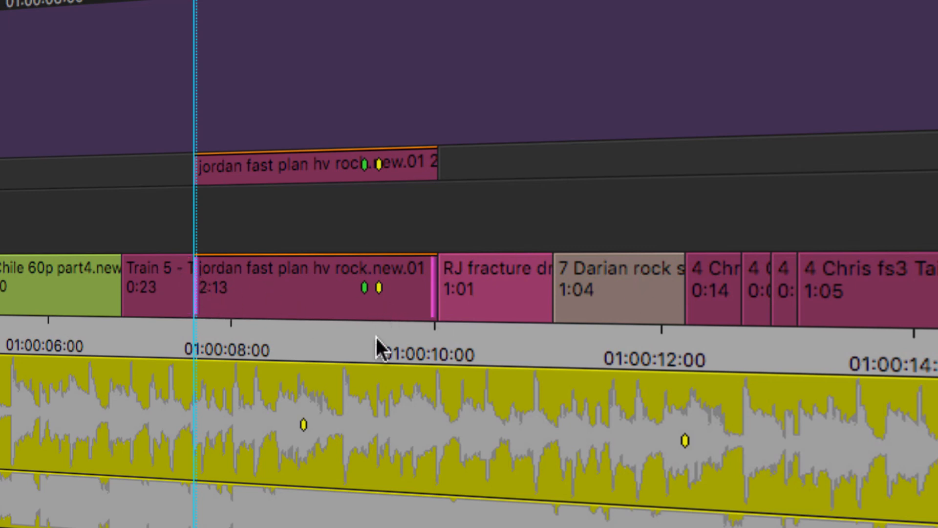
pyautogui.click(360, 343)
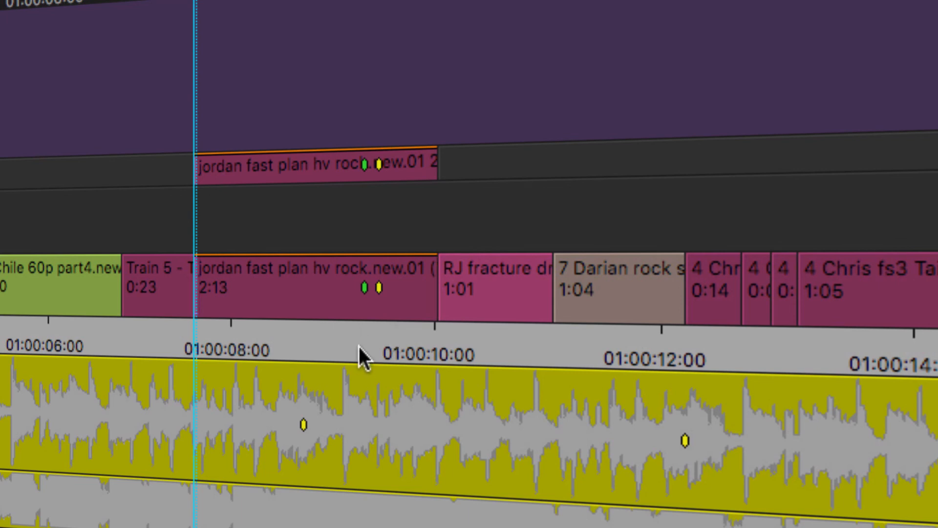
# Step: Select the "jordan fast plan hv rock" clip as a segment, switch to dual-roller trim at its head, and leave trim mode
pyautogui.moveTo(240, 318); pyautogui.dragTo(404, 307)
pyautogui.moveTo(482, 290)
pyautogui.mouseDown()
pyautogui.moveTo(411, 300)
pyautogui.moveTo(421, 321)
pyautogui.moveTo(478, 283)
pyautogui.mouseUp()
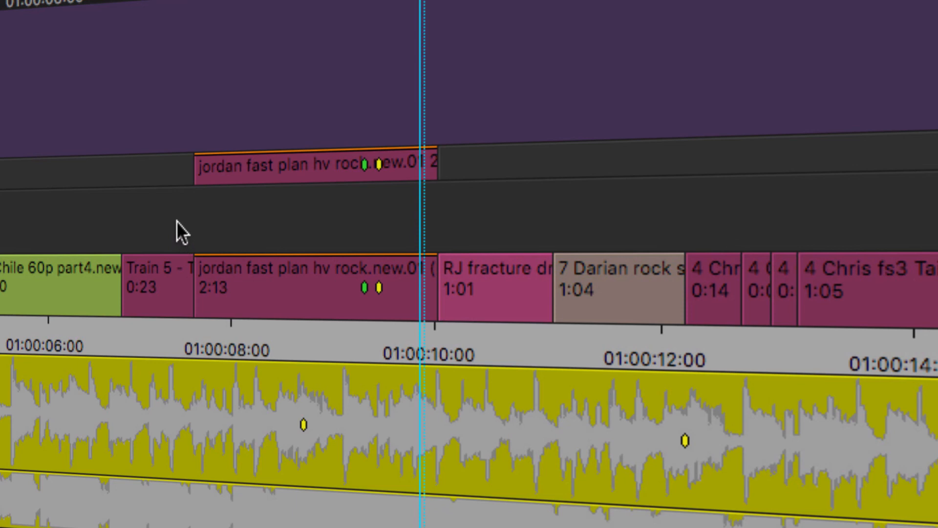
pyautogui.moveTo(172, 216)
pyautogui.mouseDown()
pyautogui.moveTo(250, 266)
pyautogui.moveTo(203, 260)
pyautogui.moveTo(184, 228)
pyautogui.mouseUp()
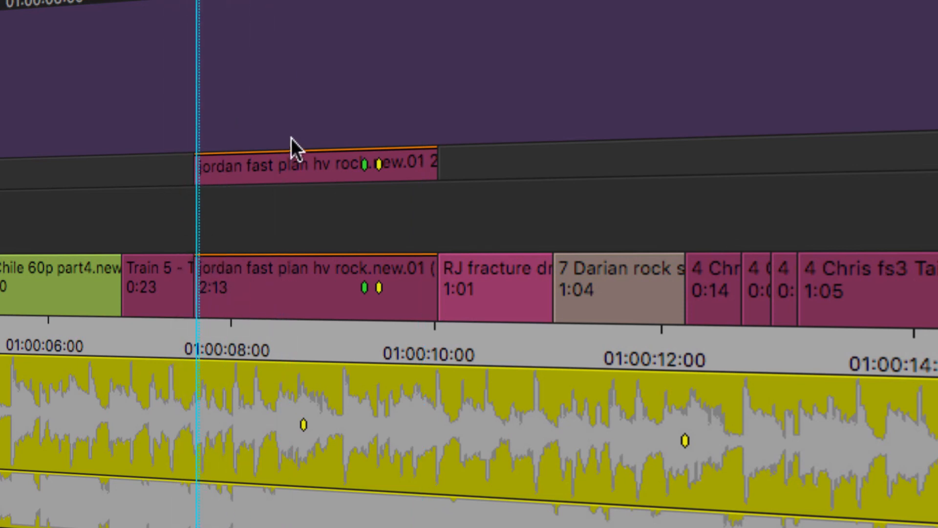
pyautogui.moveTo(172, 210); pyautogui.dragTo(513, 347)
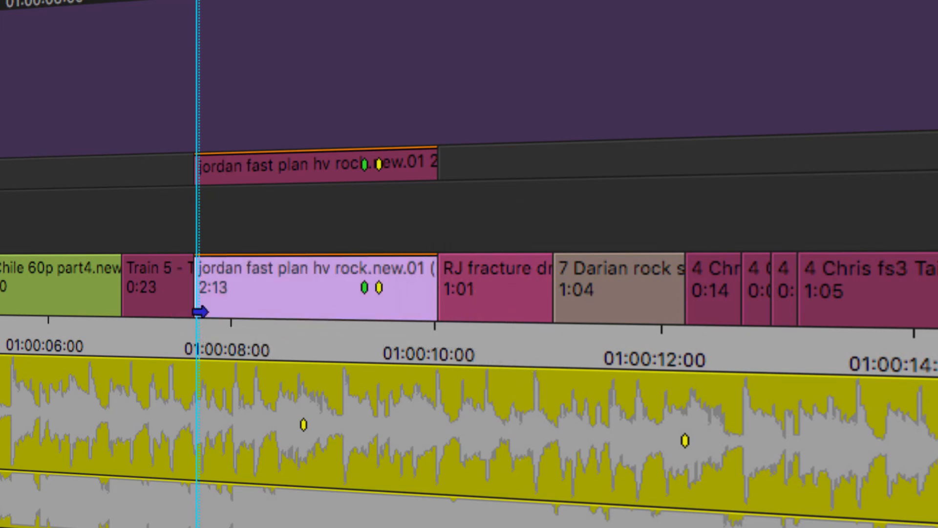
pyautogui.moveTo(148, 217); pyautogui.dragTo(254, 361)
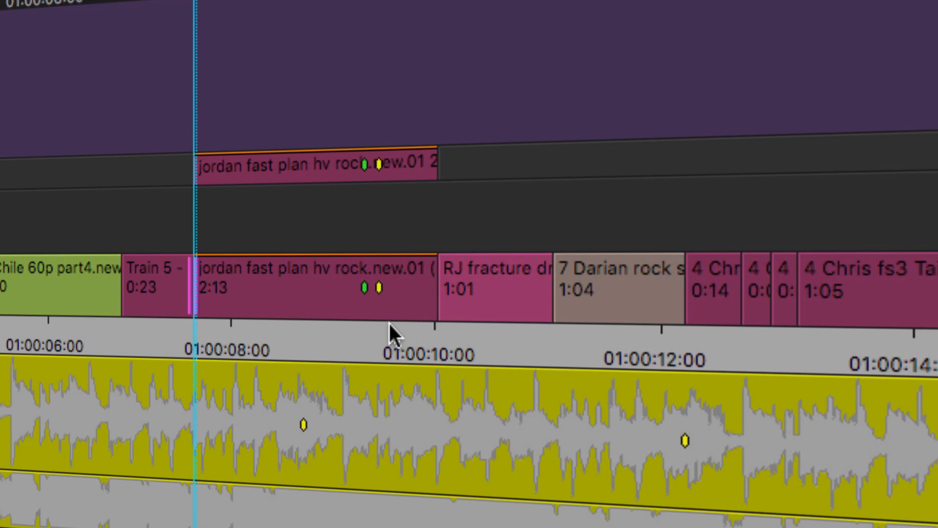
pyautogui.press('Escape')
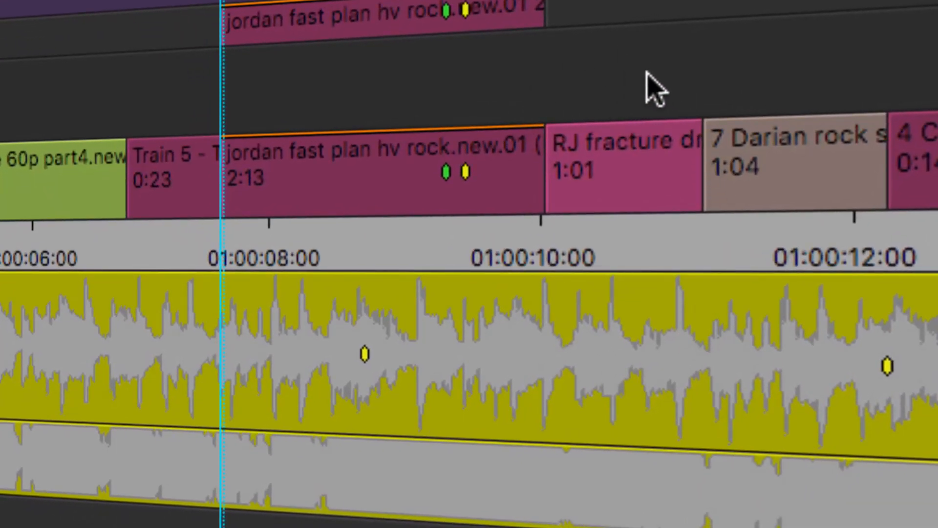
# Step: Put the "jordan fast plan hv rock" clip on V1 into slip mode with rollers inside both ends
pyautogui.click(434, 255)
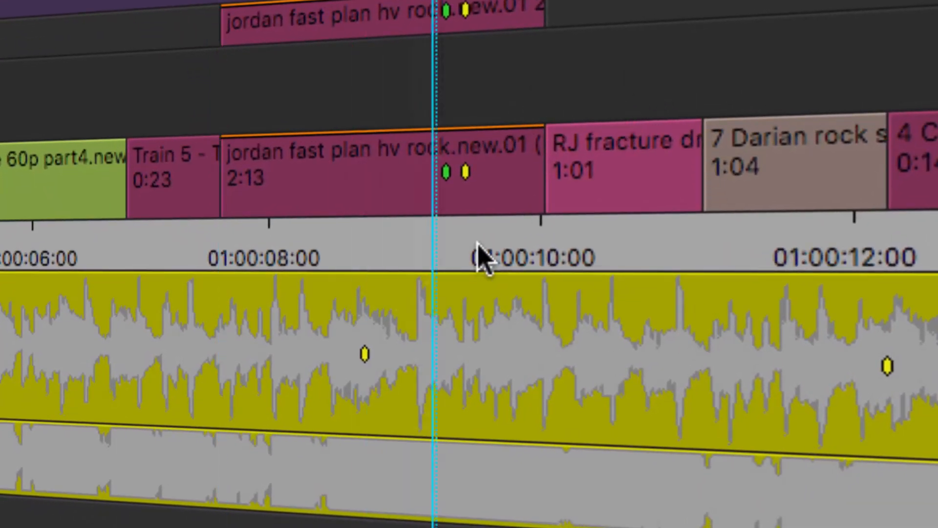
pyautogui.moveTo(482, 257); pyautogui.dragTo(168, 213)
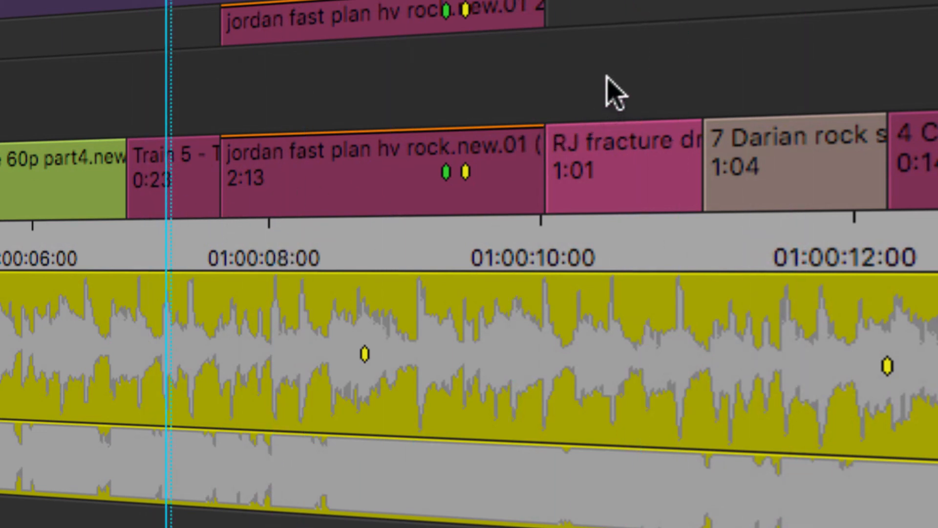
pyautogui.moveTo(593, 72); pyautogui.dragTo(200, 259)
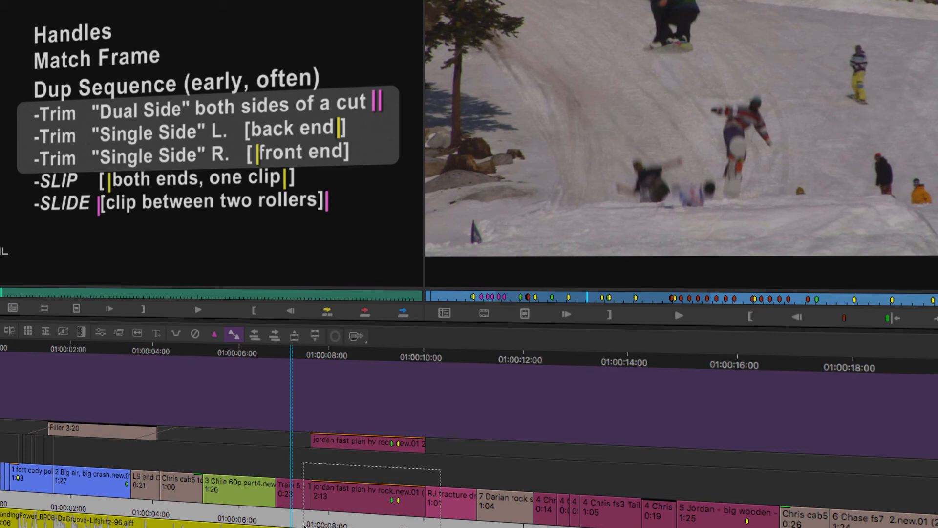
pyautogui.moveTo(304, 524); pyautogui.dragTo(304, 524)
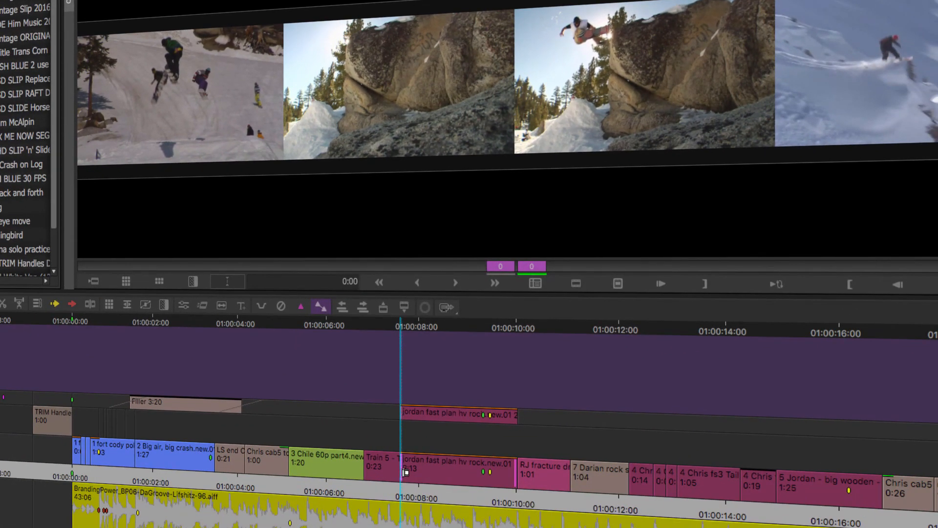
# Step: Slip the clip's footage by 21 frames so its green marker lines up with the yellow music marker
pyautogui.moveTo(405, 472); pyautogui.dragTo(421, 480)
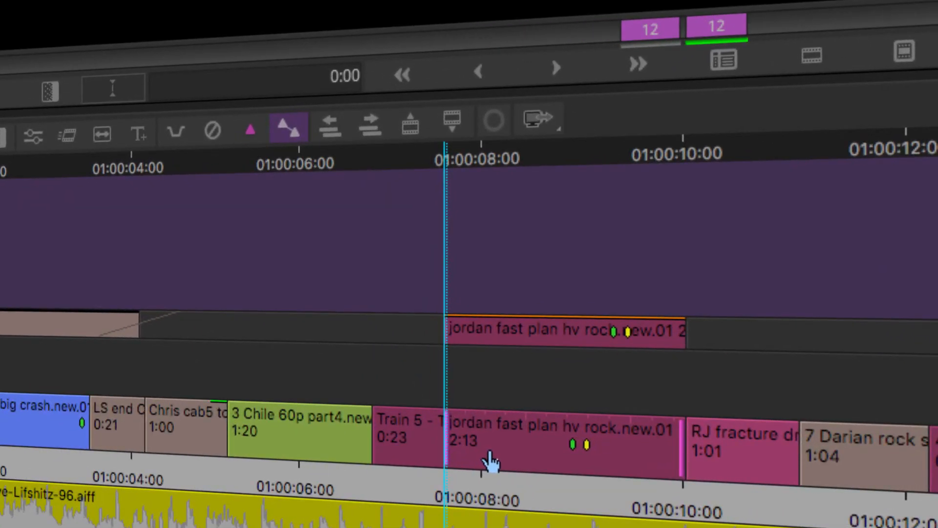
pyautogui.moveTo(490, 460); pyautogui.dragTo(514, 465)
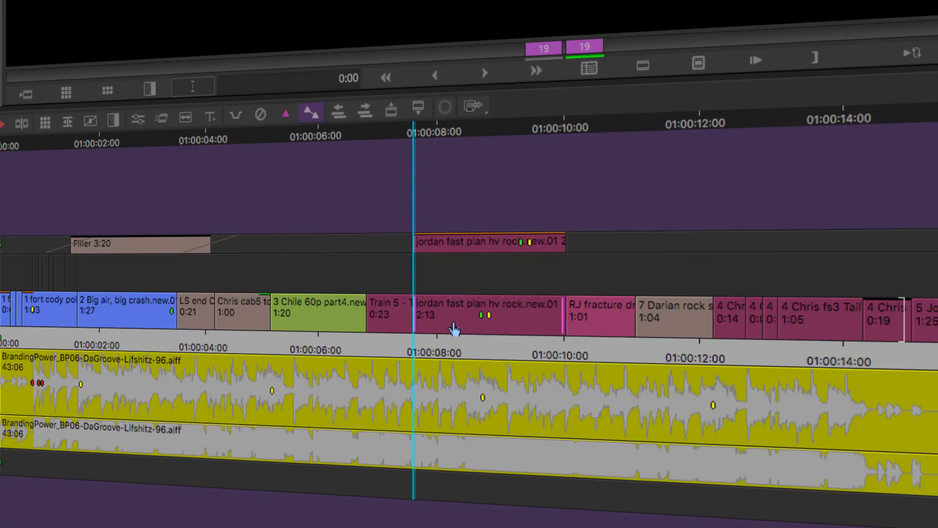
pyautogui.moveTo(454, 329)
pyautogui.mouseDown()
pyautogui.moveTo(444, 325)
pyautogui.moveTo(462, 326)
pyautogui.mouseUp()
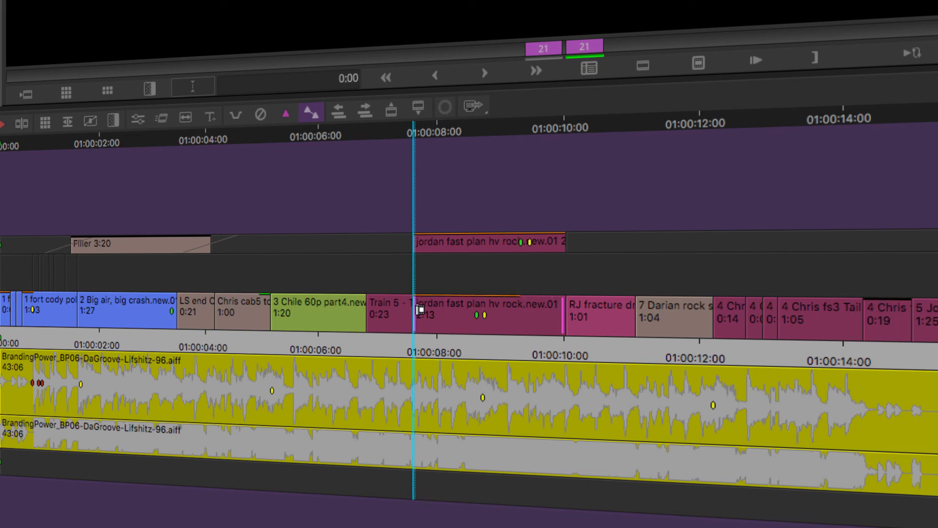
# Step: Slip the clip's footage out to 122 frames and back to 20 frames, and loop playback of the edit
pyautogui.moveTo(419, 307); pyautogui.dragTo(631, 353)
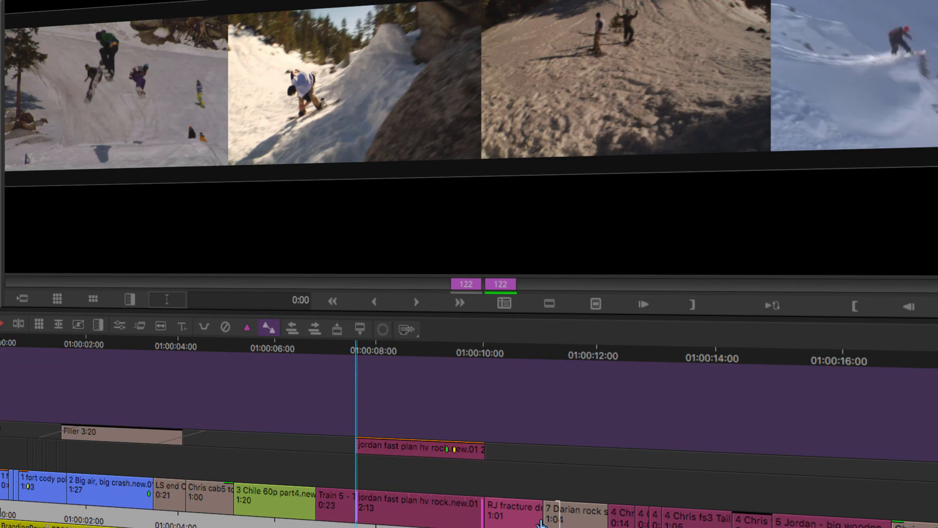
pyautogui.moveTo(542, 523); pyautogui.dragTo(419, 521)
pyautogui.moveTo(419, 481); pyautogui.dragTo(360, 466)
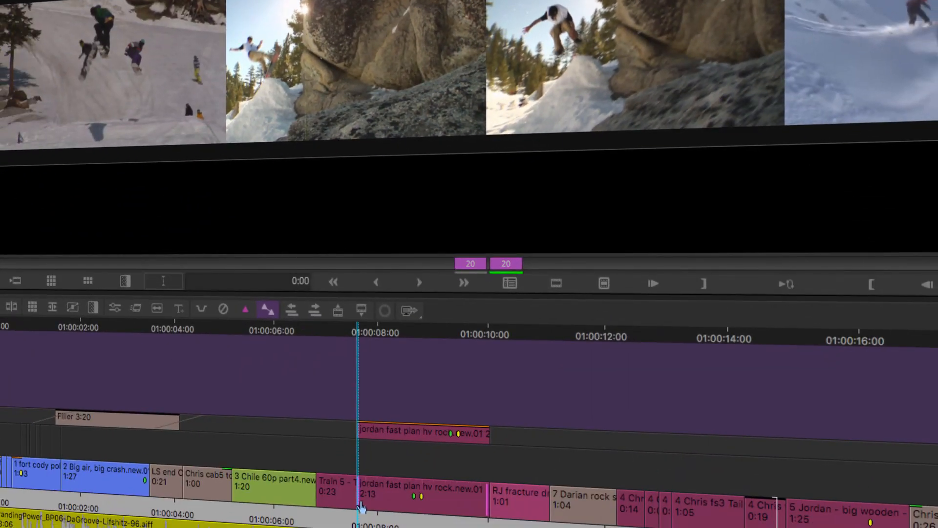
pyautogui.moveTo(361, 502); pyautogui.dragTo(416, 499)
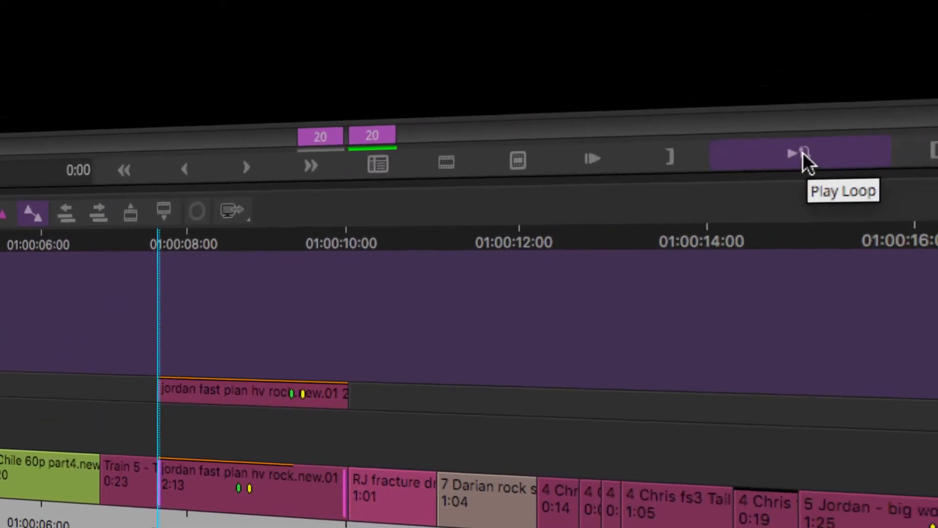
pyautogui.click(802, 157)
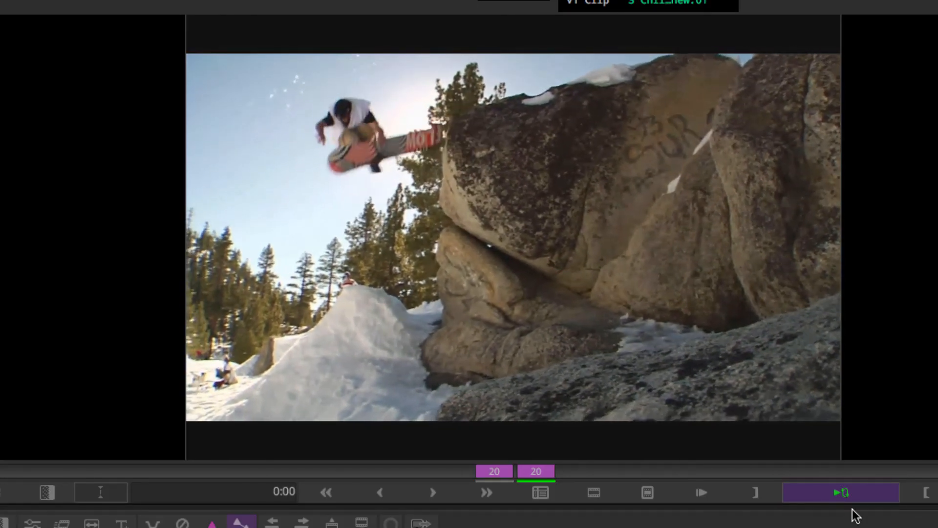
# Step: Stop the loop playback and try nudging the slipped "jordan fast plan hv rock" clip one frame forward and one frame back
pyautogui.press('space')
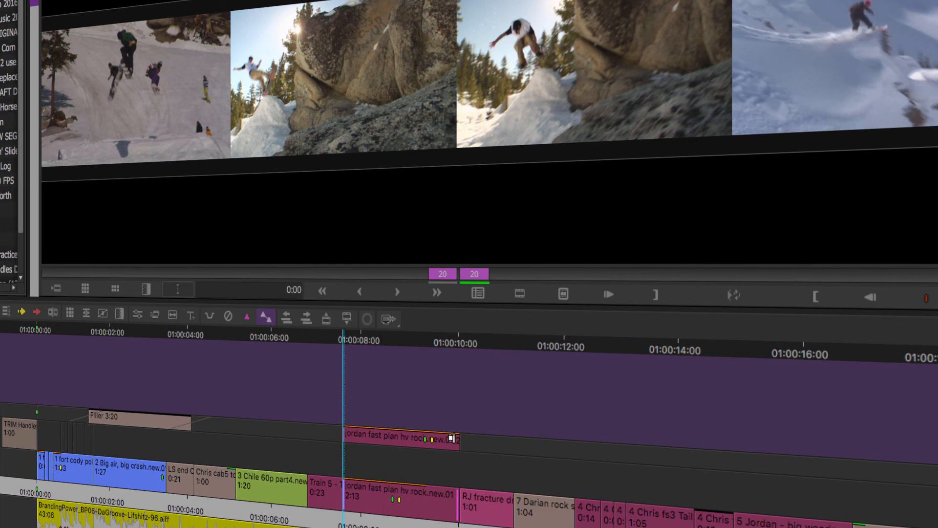
pyautogui.click(397, 292)
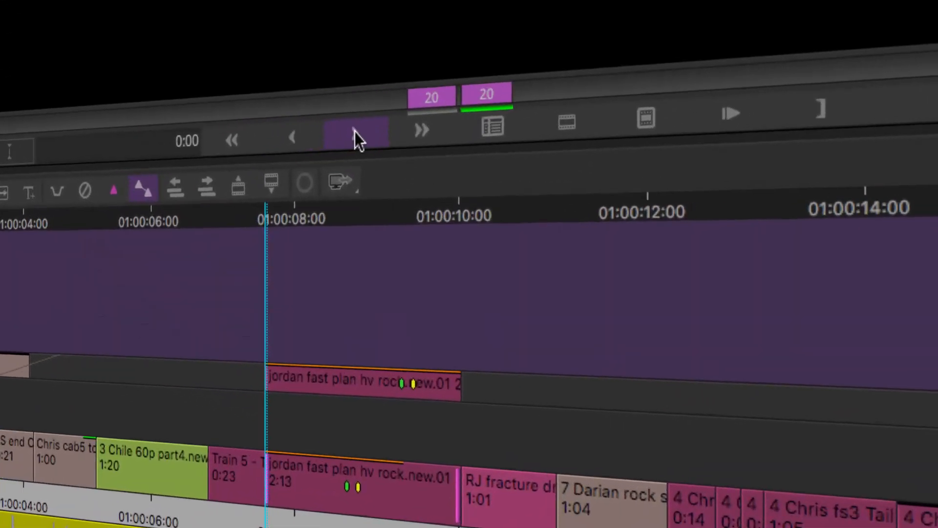
pyautogui.click(293, 128)
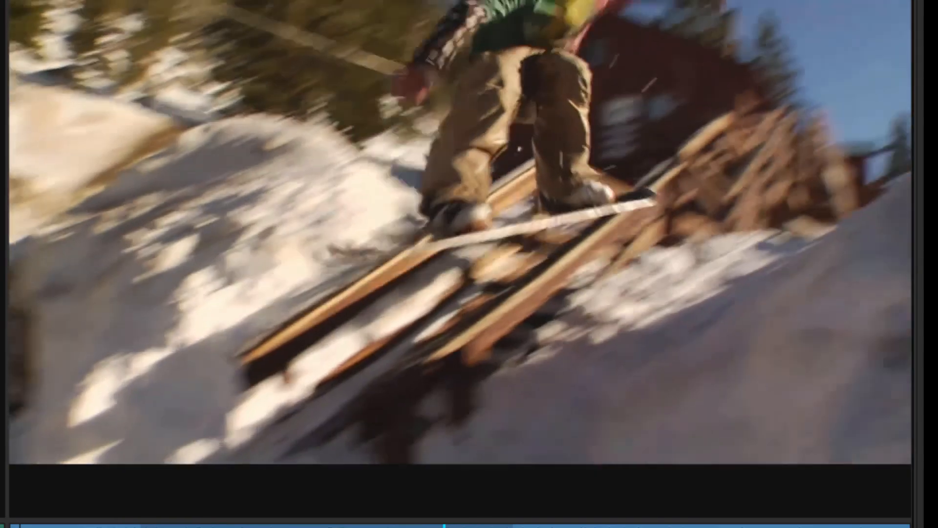
# Step: Stop playback and put the "5 Jordan - big wooden" clip into slip mode with rollers inside both ends
pyautogui.press('space')
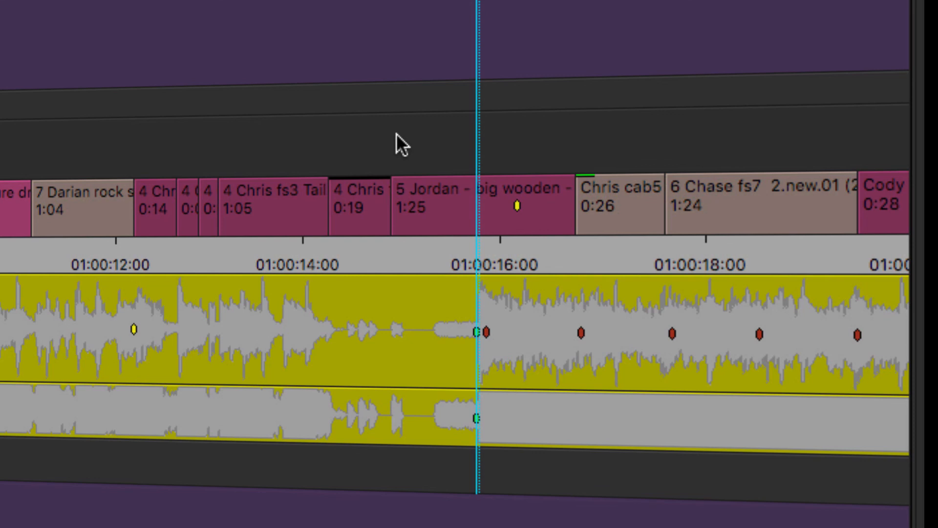
pyautogui.moveTo(374, 58)
pyautogui.mouseDown()
pyautogui.moveTo(435, 256)
pyautogui.moveTo(404, 211)
pyautogui.mouseUp()
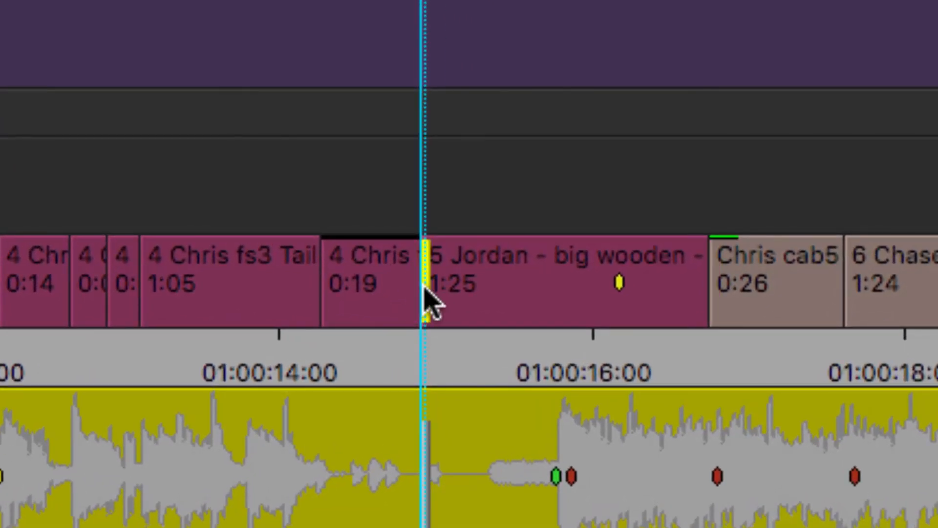
pyautogui.click(426, 291)
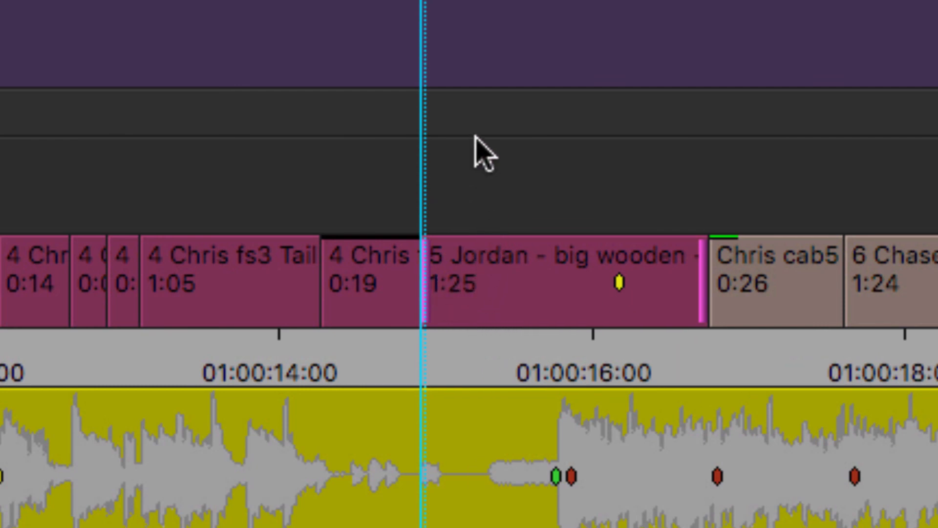
# Step: Slip the "5 Jordan - big wooden" clip's footage by 14 frames and play the result
pyautogui.press('.')
pyautogui.press('.')
pyautogui.press('.')
pyautogui.press('.')
pyautogui.press('.')
pyautogui.press('.')
pyautogui.press('.')
pyautogui.press('.')
pyautogui.press('.')
pyautogui.press('.')
pyautogui.press('.')
pyautogui.press('.')
pyautogui.press('.')
pyautogui.press('.')
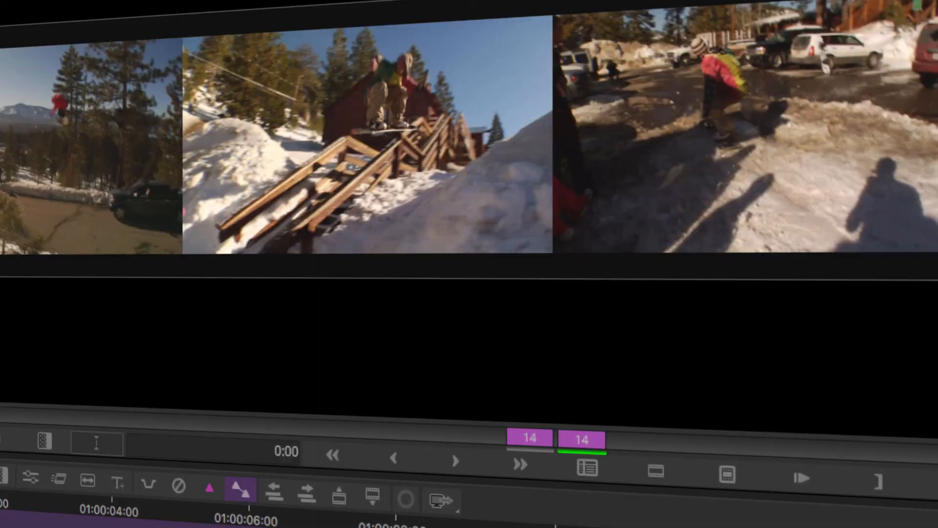
pyautogui.press('space')
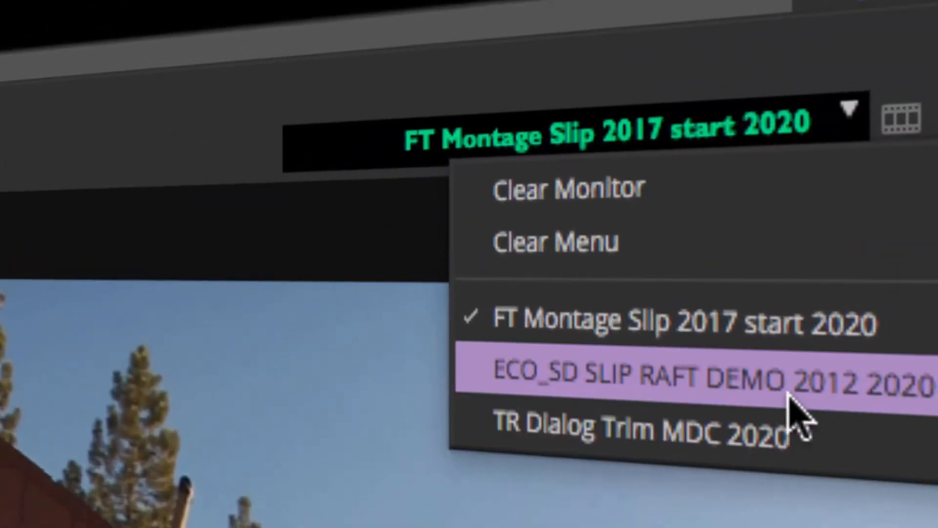
# Step: Load the "ECO_SD SLIP RAFT DEMO 2012 2020" sequence and review the footage around the "Rafting All" clip on V1
pyautogui.click(777, 258)
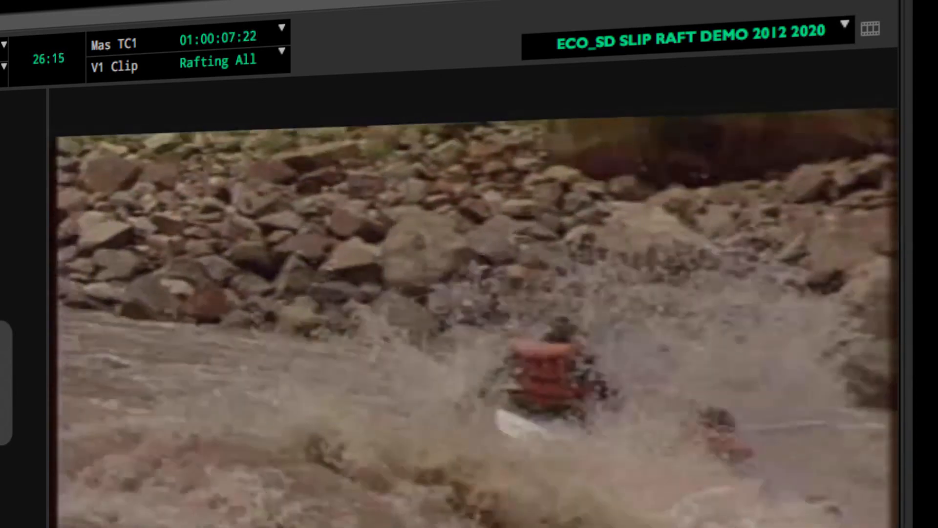
pyautogui.press('j')
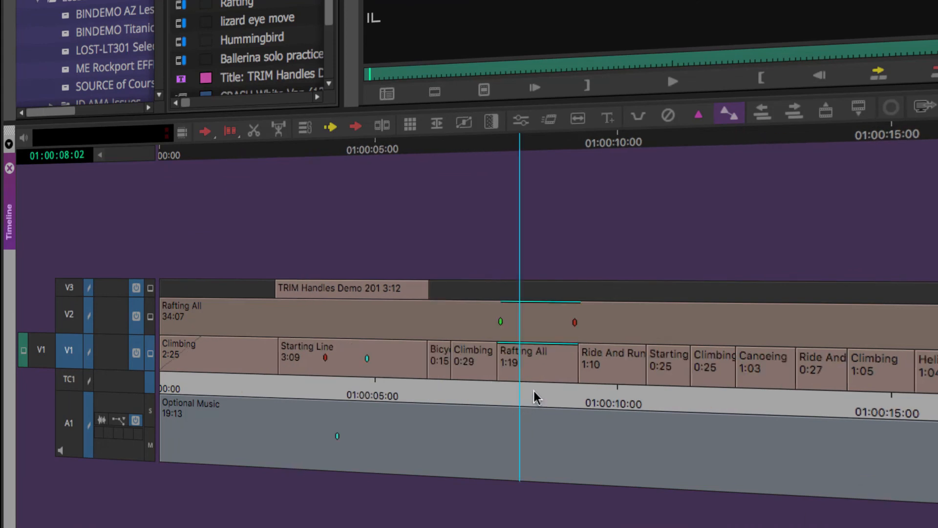
pyautogui.moveTo(536, 397); pyautogui.dragTo(527, 379)
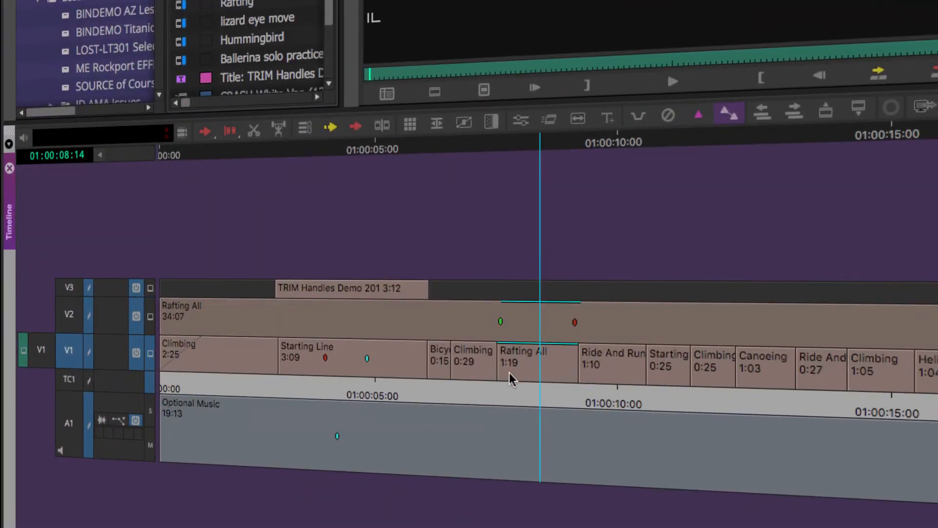
pyautogui.moveTo(510, 372); pyautogui.dragTo(466, 367)
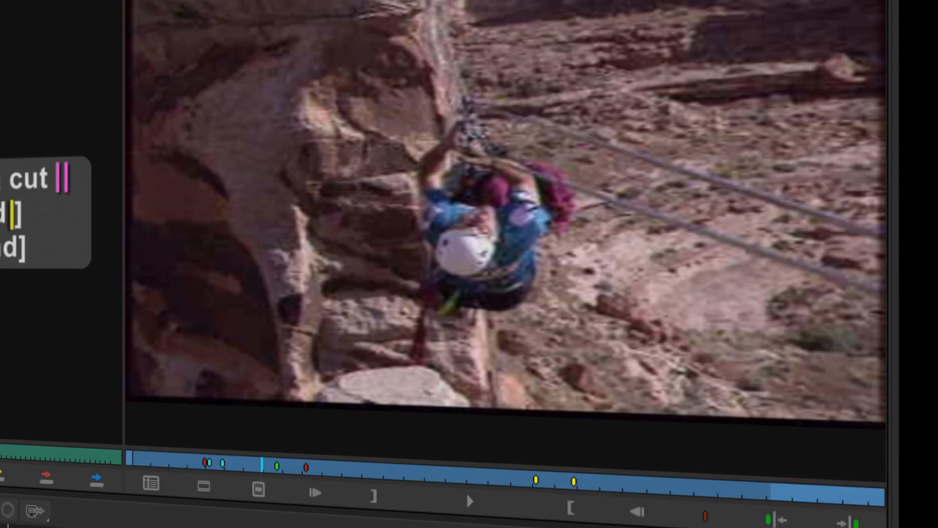
pyautogui.press('space')
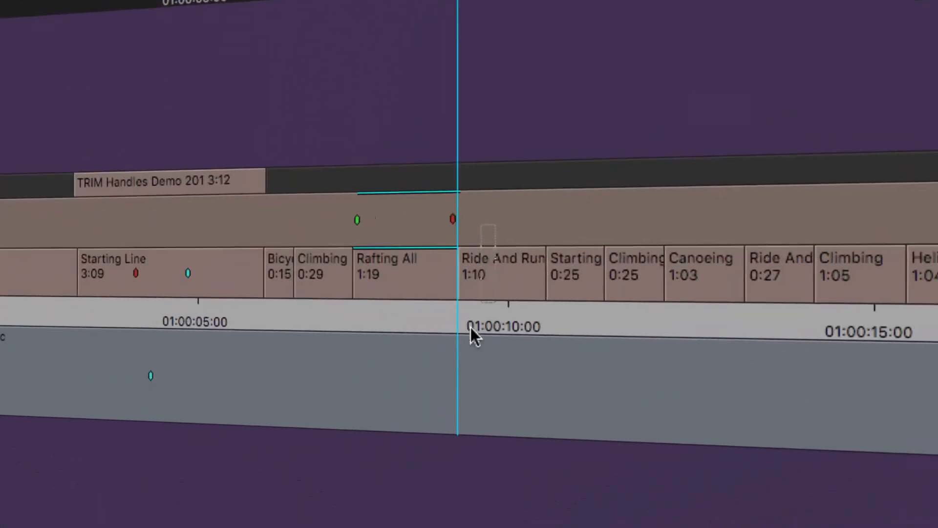
# Step: Put the "Rafting All" clip on V1 into slip mode, slip it to -101 frames, and loop playback of the edit
pyautogui.moveTo(307, 418); pyautogui.dragTo(238, 467)
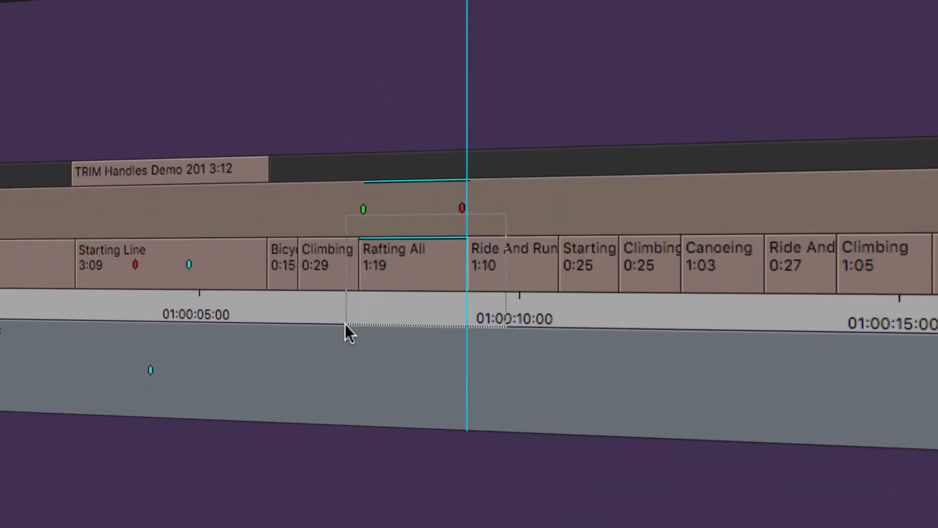
pyautogui.moveTo(345, 324); pyautogui.dragTo(346, 323)
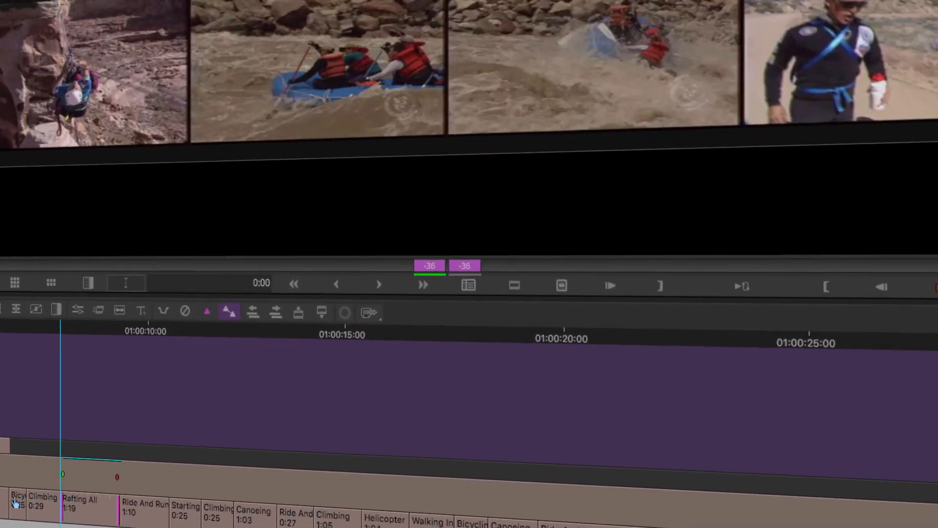
pyautogui.moveTo(14, 502); pyautogui.dragTo(1, 501)
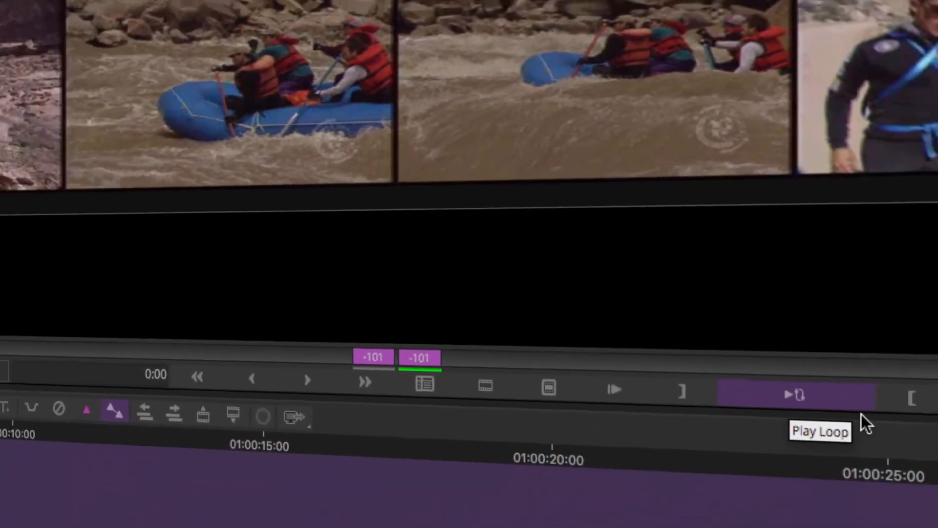
pyautogui.click(860, 410)
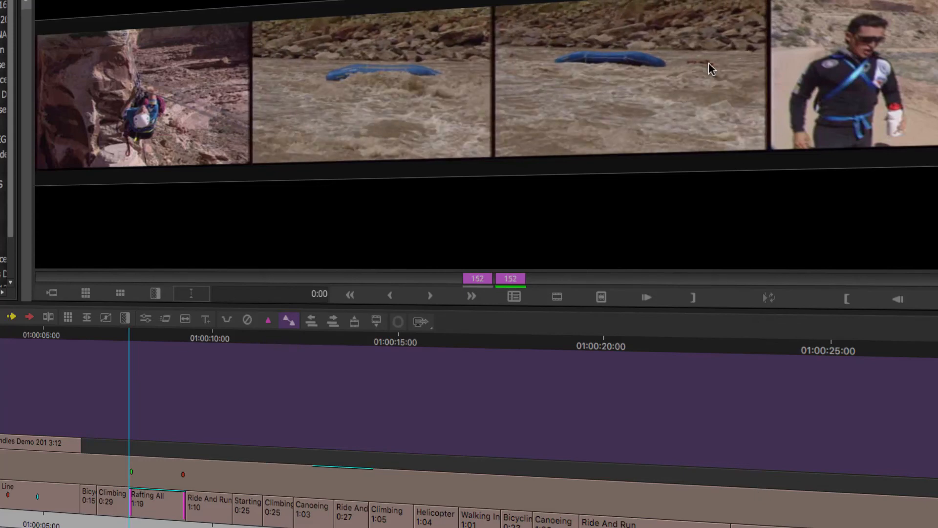
# Step: Slip the "Rafting All" footage to 170 frames and scrub through the result outside trim mode
pyautogui.press('k')
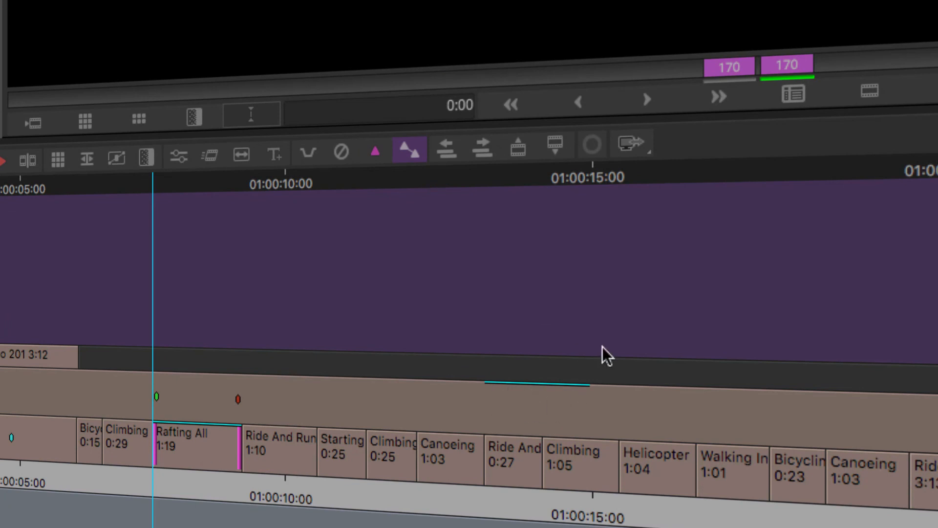
pyautogui.press('u')
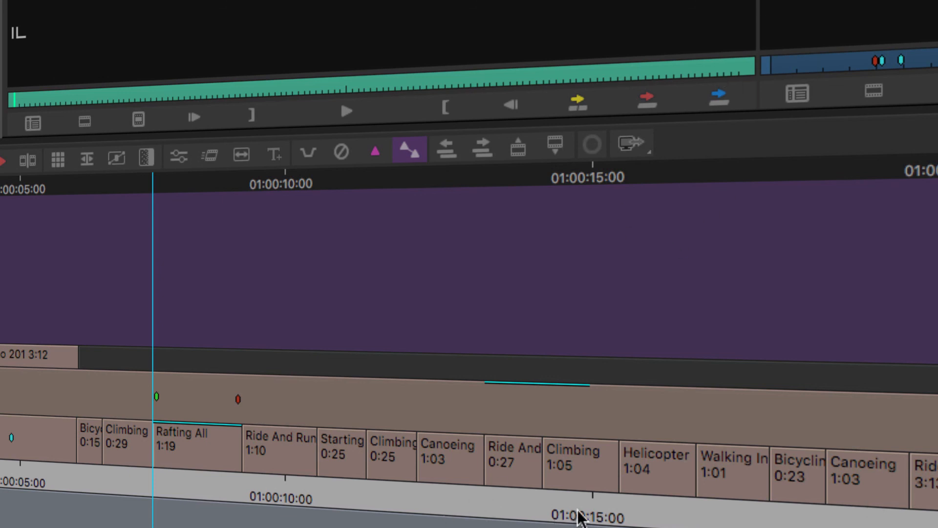
pyautogui.moveTo(587, 509); pyautogui.dragTo(452, 461)
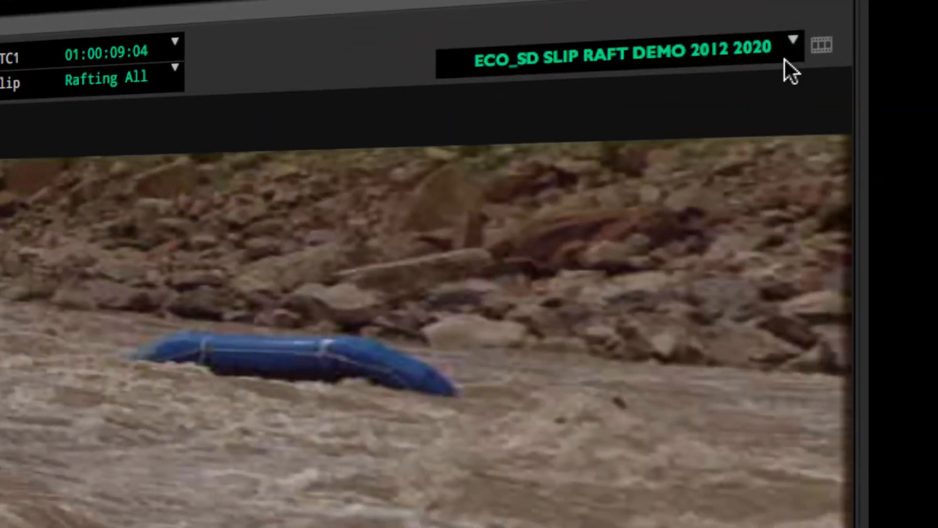
# Step: Load the "TR DialogTrim MDC 2020" sequence and play the passage leading into the "Heartrate Monitor" clip
pyautogui.click(783, 43)
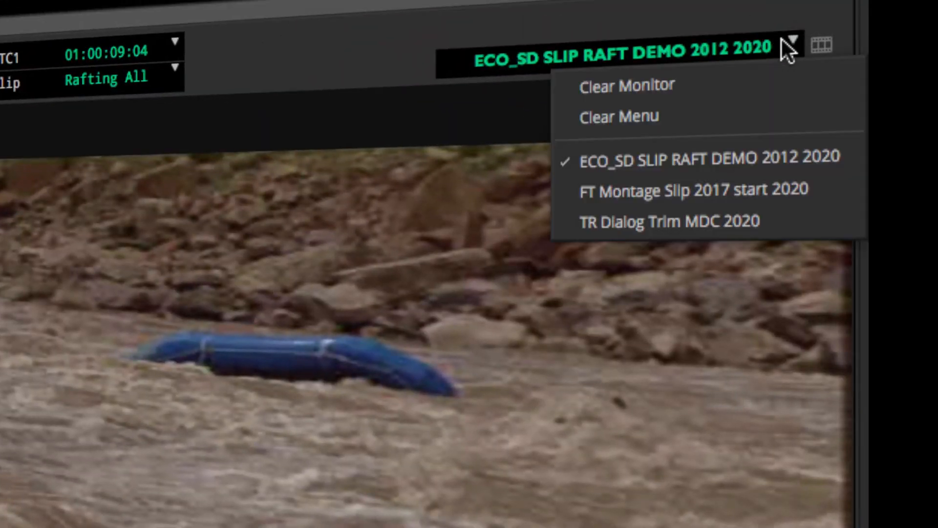
pyautogui.click(768, 217)
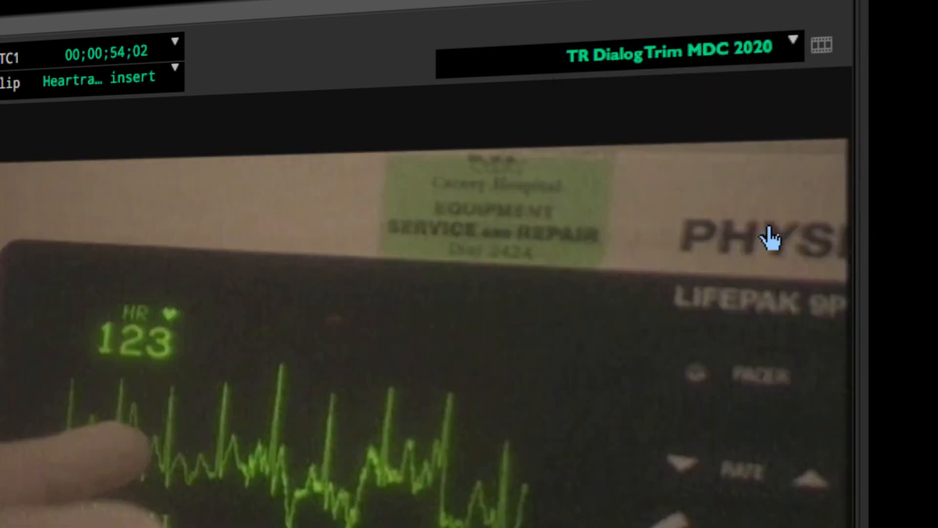
pyautogui.moveTo(504, 488); pyautogui.dragTo(356, 488)
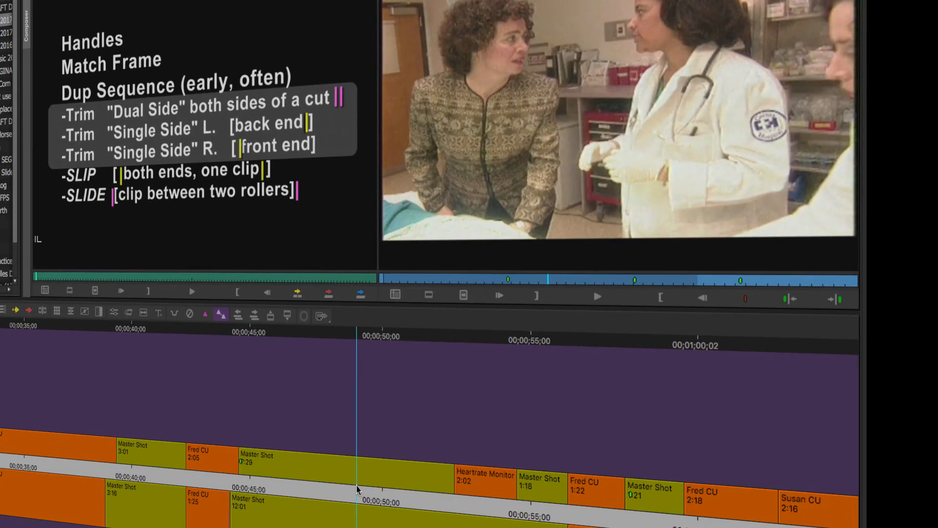
pyautogui.press('space')
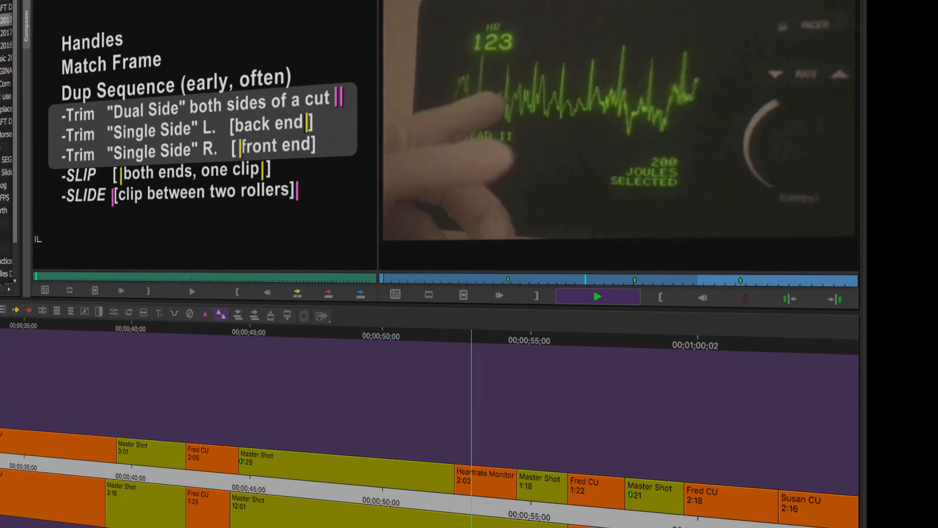
pyautogui.press('space')
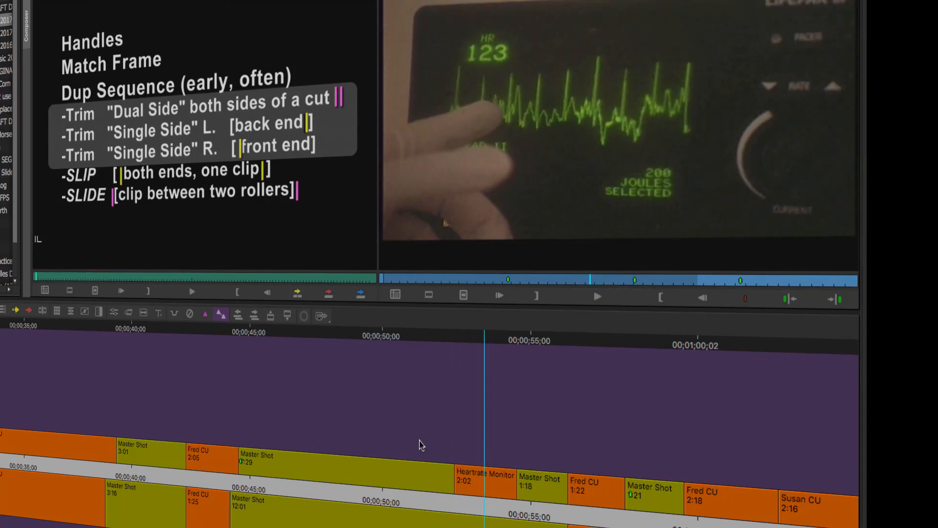
pyautogui.moveTo(449, 484); pyautogui.dragTo(442, 483)
pyautogui.press('space')
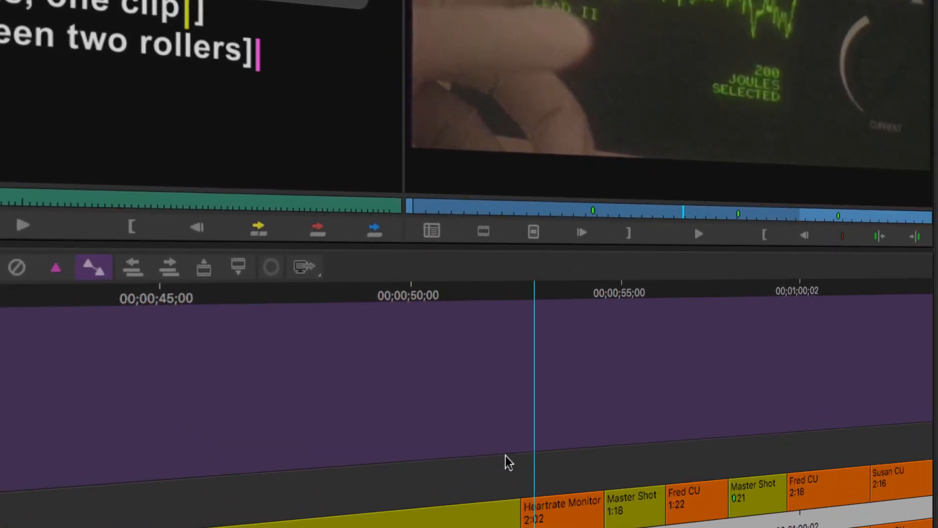
# Step: Try moving the "Heartrate Monitor" clip as a segment onto the track above, and undo the move
pyautogui.moveTo(497, 412); pyautogui.dragTo(626, 503)
pyautogui.moveTo(558, 485); pyautogui.dragTo(562, 450)
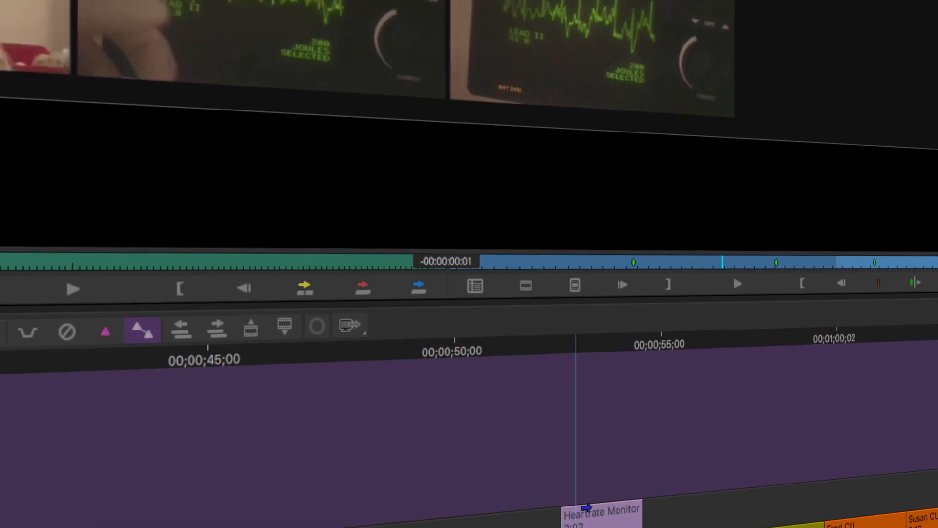
pyautogui.moveTo(587, 508); pyautogui.dragTo(556, 511)
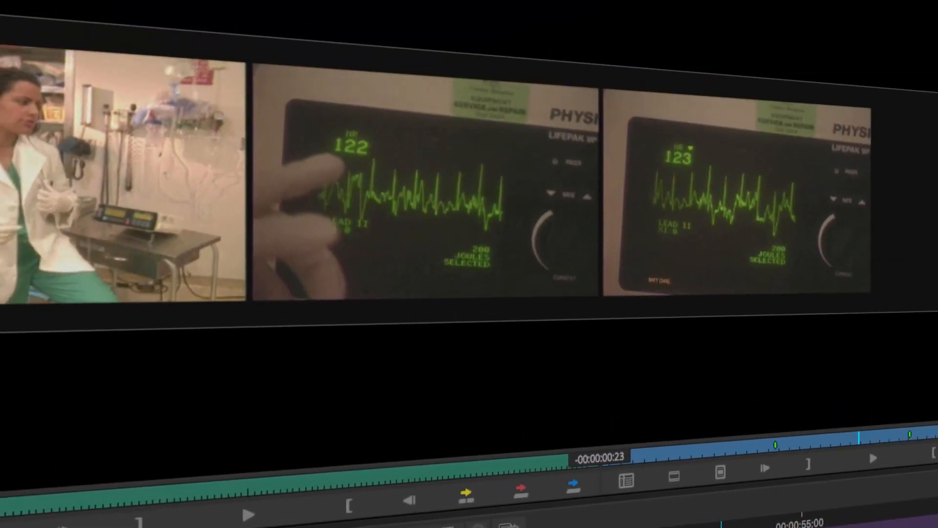
pyautogui.moveTo(557, 510); pyautogui.dragTo(588, 508)
pyautogui.moveTo(603, 324); pyautogui.dragTo(582, 333)
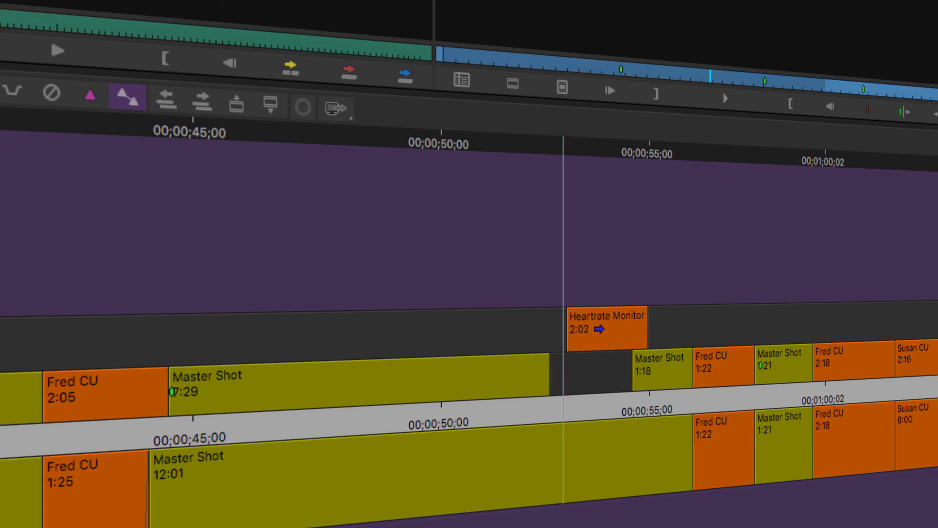
pyautogui.press('super+z')
pyautogui.press('super+z')
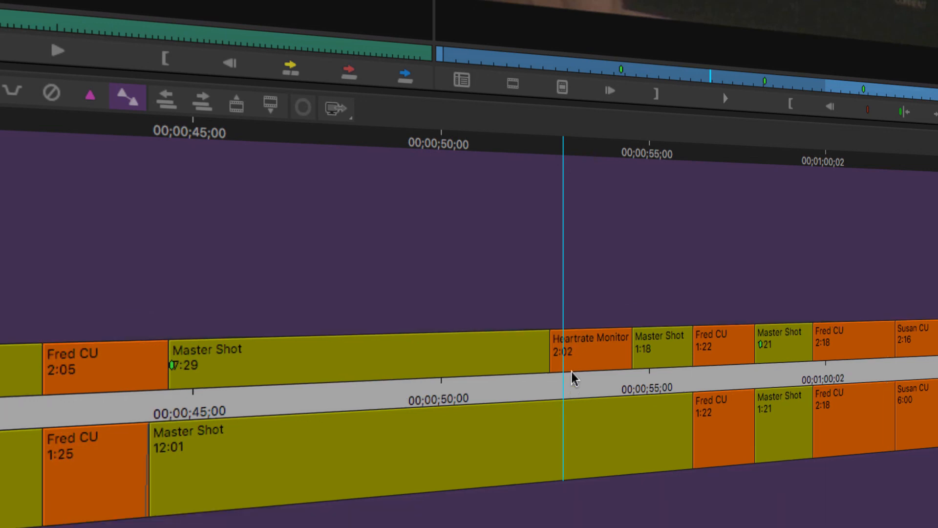
# Step: Scrub the cut leading into the "Heartrate Monitor" clip on V1, and select the clip in slide mode
pyautogui.moveTo(570, 377); pyautogui.dragTo(548, 376)
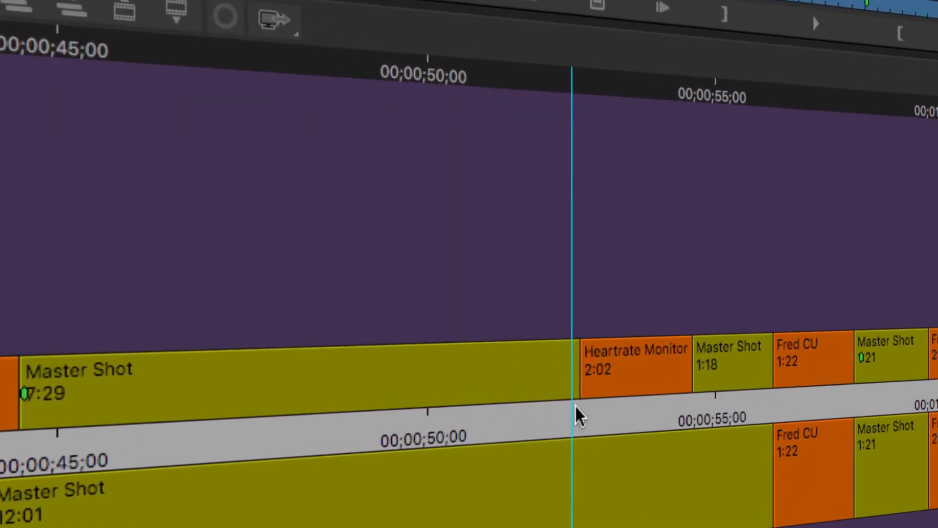
pyautogui.moveTo(579, 416)
pyautogui.mouseDown()
pyautogui.moveTo(681, 398)
pyautogui.moveTo(622, 410)
pyautogui.moveTo(584, 404)
pyautogui.mouseUp()
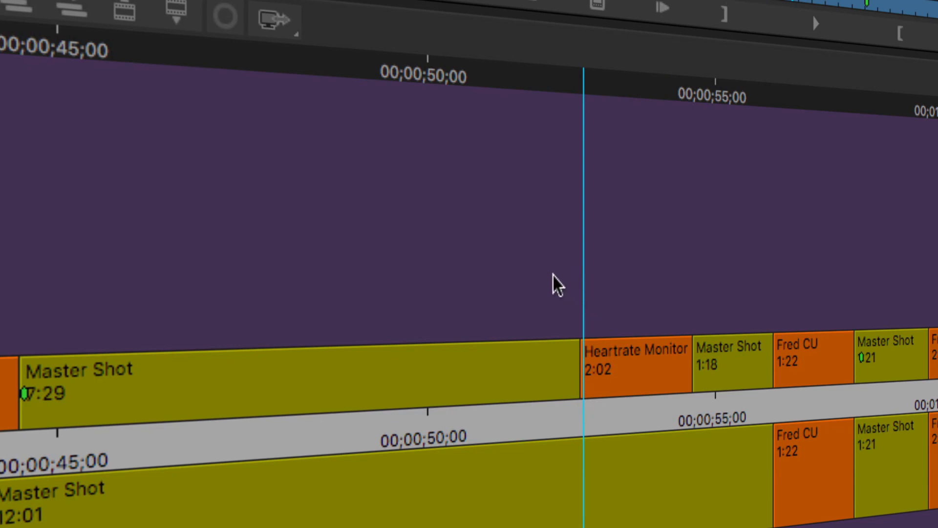
pyautogui.moveTo(732, 296); pyautogui.dragTo(565, 447)
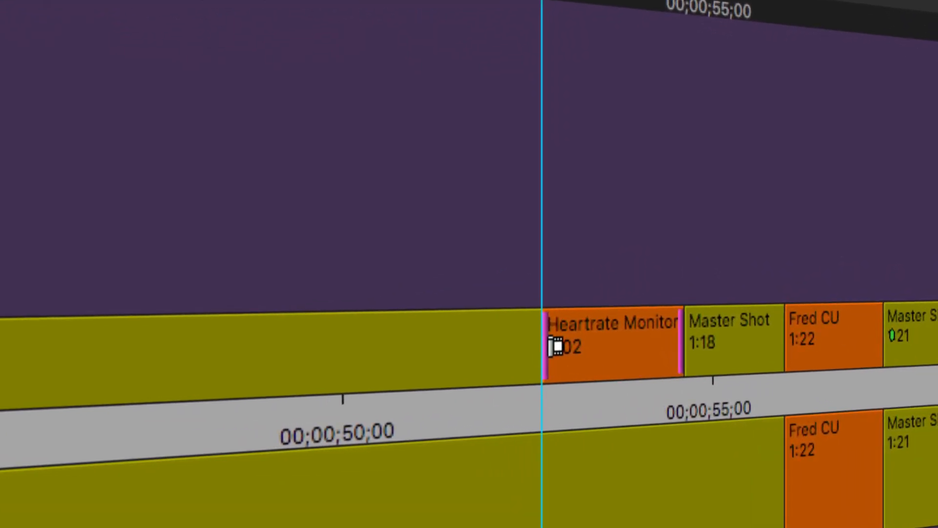
pyautogui.doubleClick(554, 346)
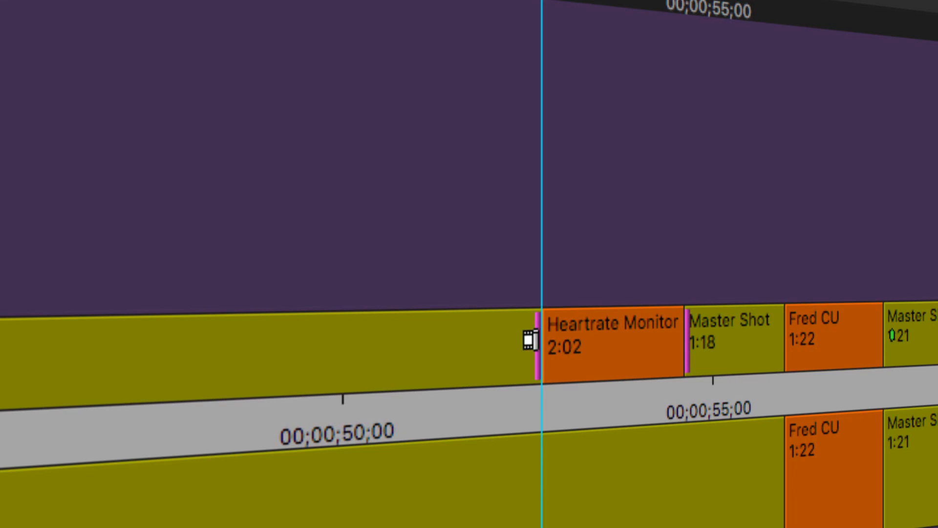
# Step: Slide the "Heartrate Monitor" clip between its two Master Shot neighbours by -14 frames
pyautogui.moveTo(535, 341)
pyautogui.mouseDown()
pyautogui.moveTo(529, 347)
pyautogui.moveTo(561, 349)
pyautogui.moveTo(545, 355)
pyautogui.mouseUp()
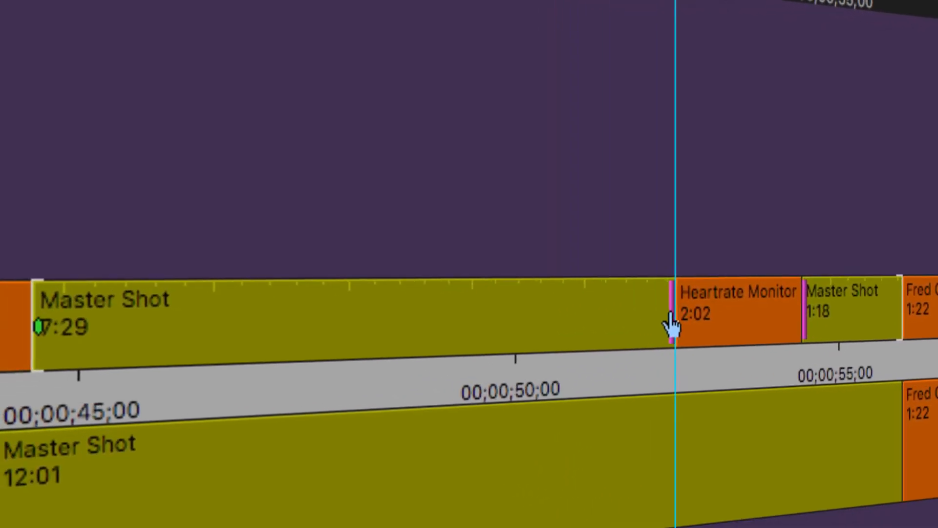
pyautogui.moveTo(661, 328); pyautogui.dragTo(688, 326)
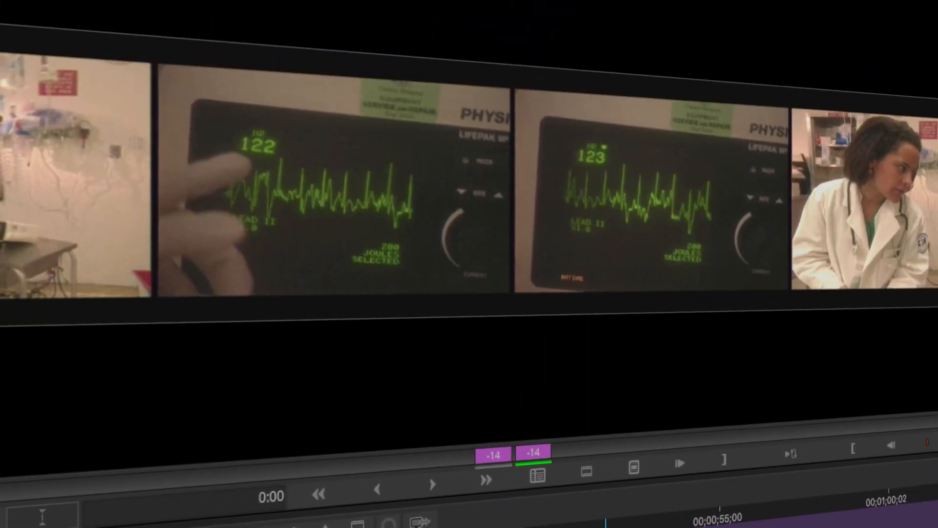
# Step: Resume trimming and slide the "Heartrate Monitor" clip later by 32 frames, fine-tuning the last 11 frames one at a time
pyautogui.press('u')
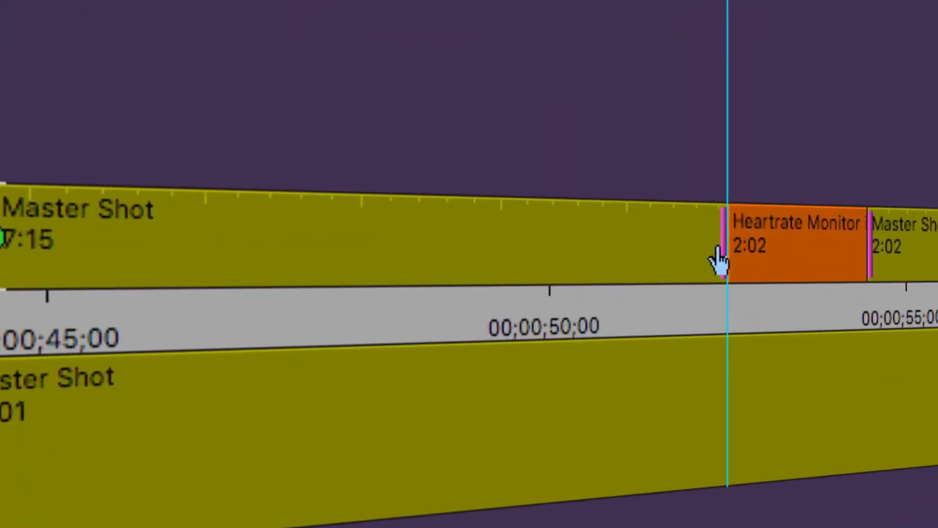
pyautogui.moveTo(720, 260); pyautogui.dragTo(734, 260)
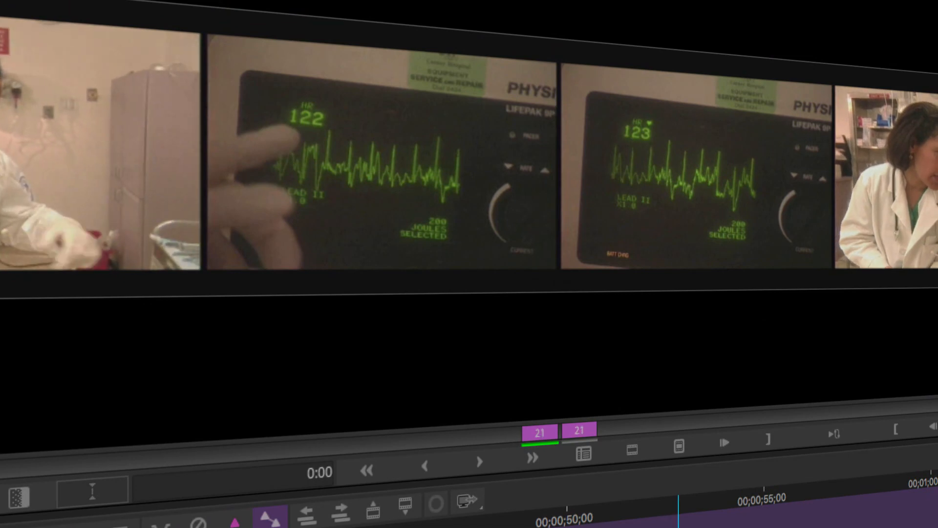
pyautogui.press('.')
pyautogui.press('.')
pyautogui.press('.')
pyautogui.press('.')
pyautogui.press('.')
pyautogui.press('.')
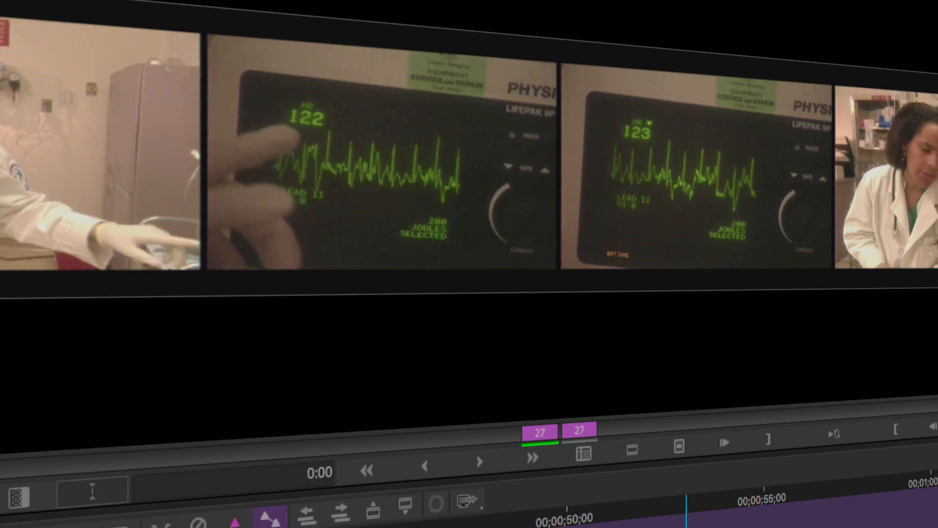
pyautogui.press('.')
pyautogui.press('.')
pyautogui.press('.')
pyautogui.press('.')
pyautogui.press('.')
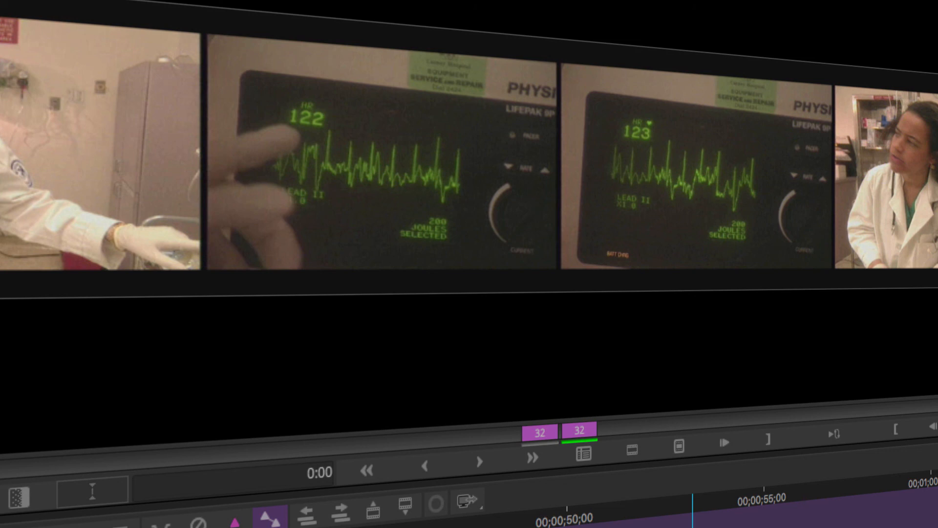
# Step: Loop playback of the slid "Heartrate Monitor" edit, stop it, and leave trim mode just before the clip
pyautogui.click(867, 445)
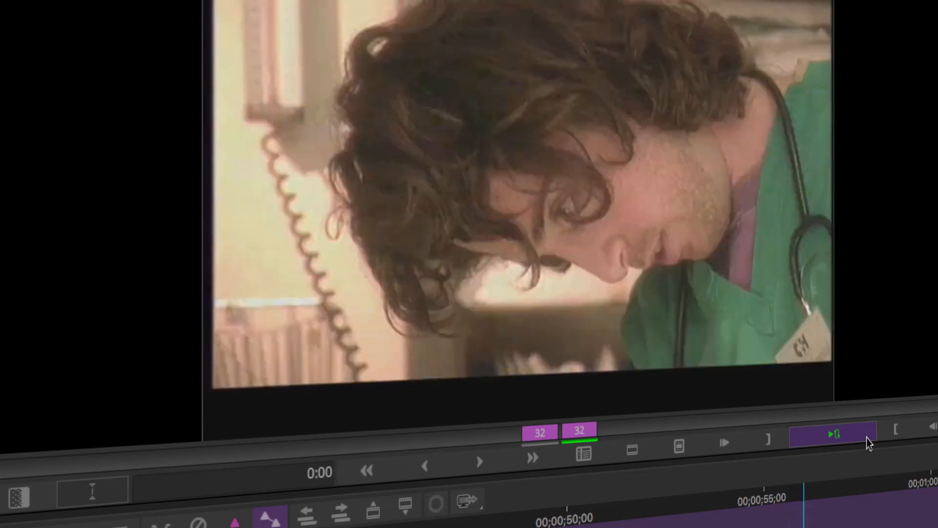
pyautogui.click(868, 443)
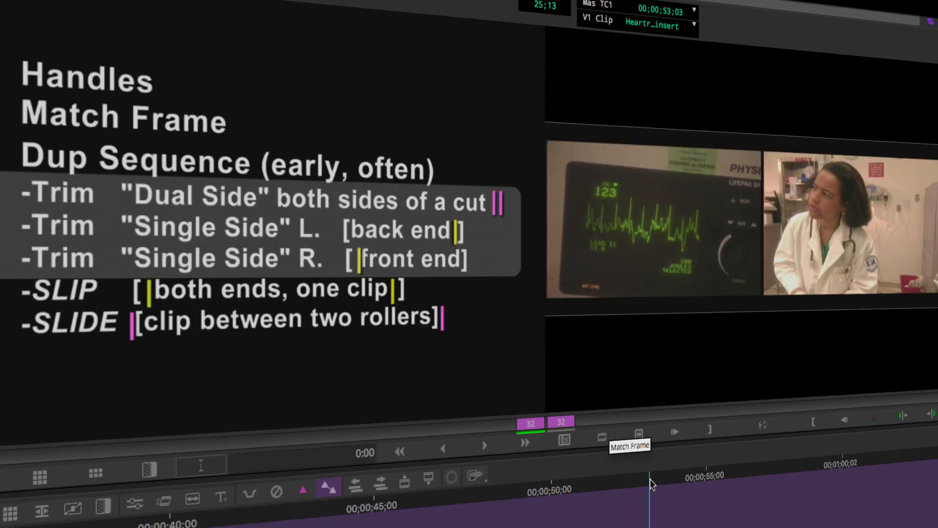
pyautogui.moveTo(650, 481)
pyautogui.mouseDown()
pyautogui.moveTo(549, 482)
pyautogui.moveTo(645, 482)
pyautogui.mouseUp()
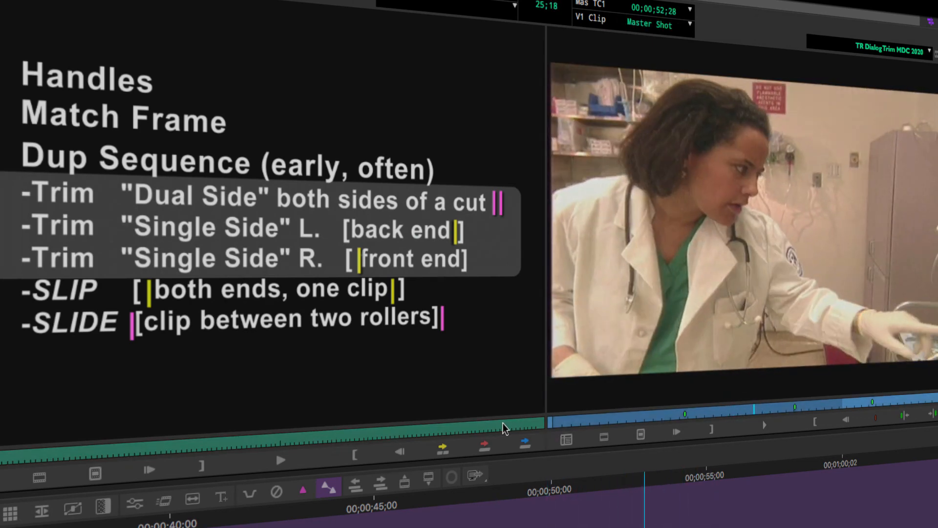